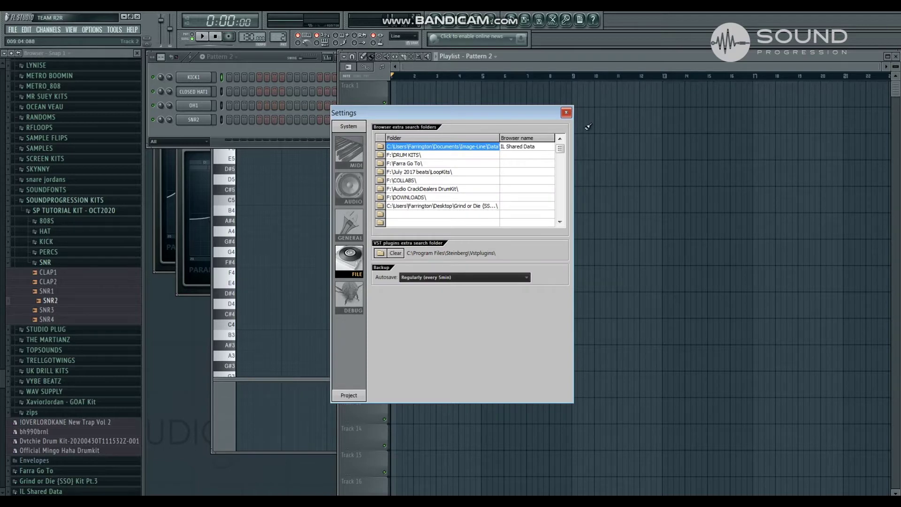
Step: Leave the settings and load the KICK1 sample from the SP TUTORIAL KIT's KICK folder onto the KICK1 channel
left_click(567, 116)
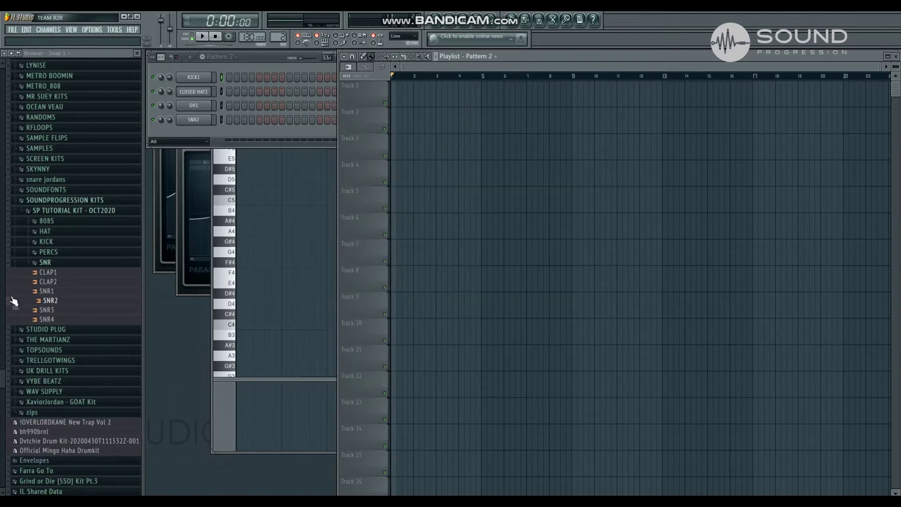
left_click(66, 243)
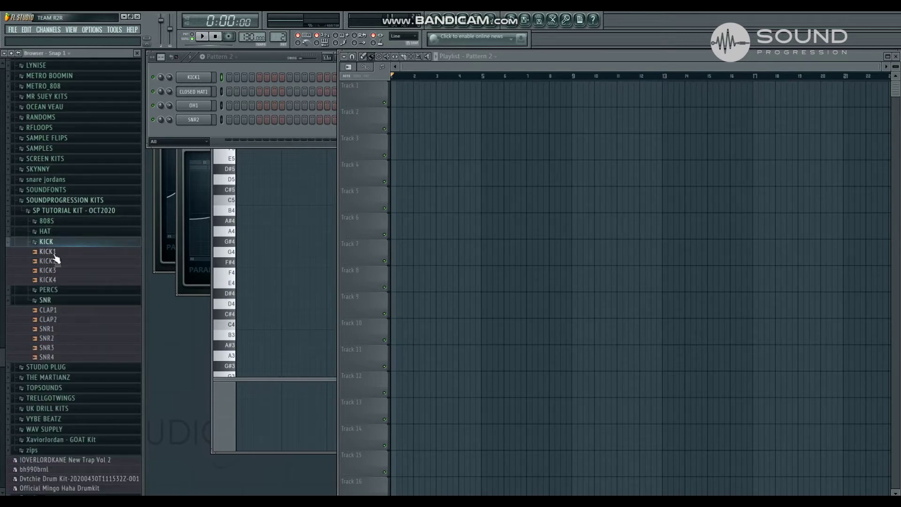
left_click(55, 255)
left_click_drag(55, 258, 200, 77)
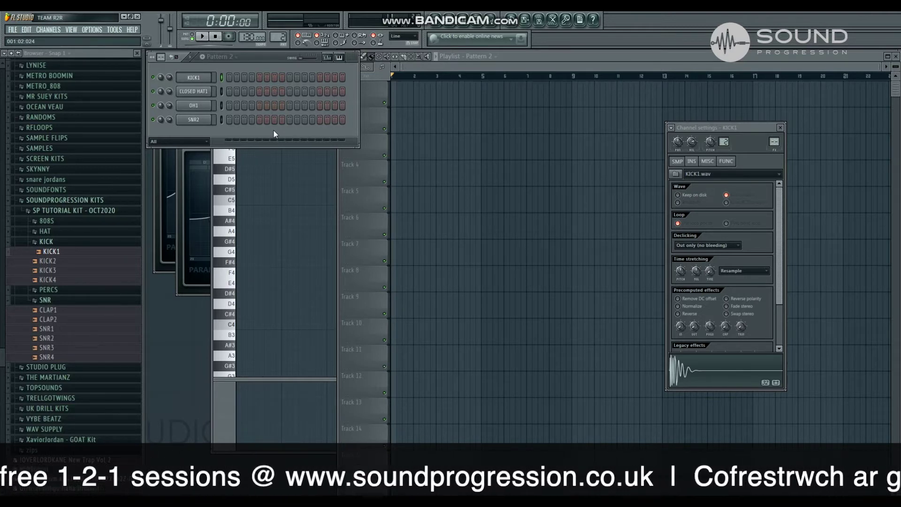
left_click(229, 120)
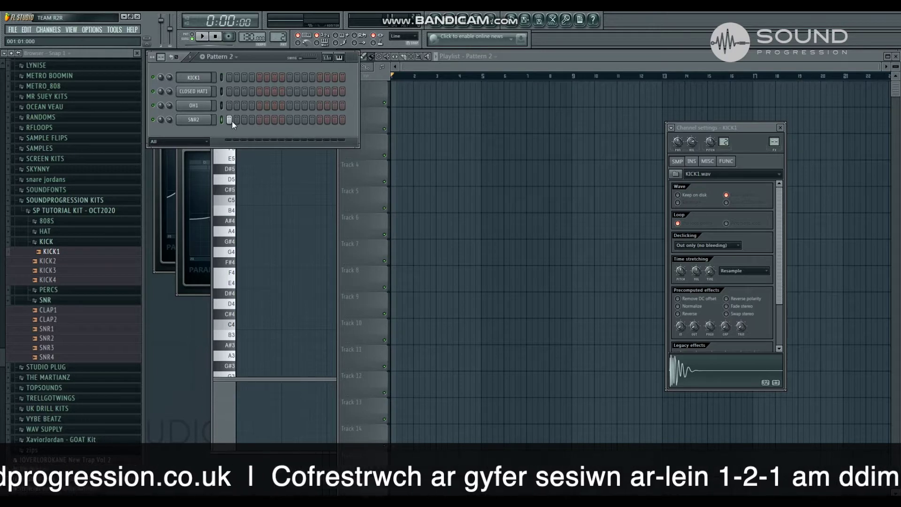
left_click(259, 119)
left_click(289, 119)
left_click(320, 120)
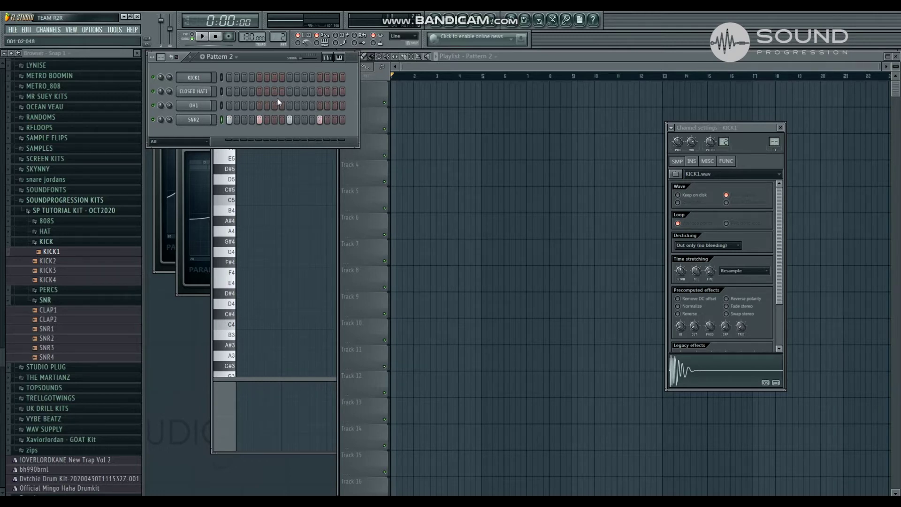
key("ctrl+z")
left_click(290, 120)
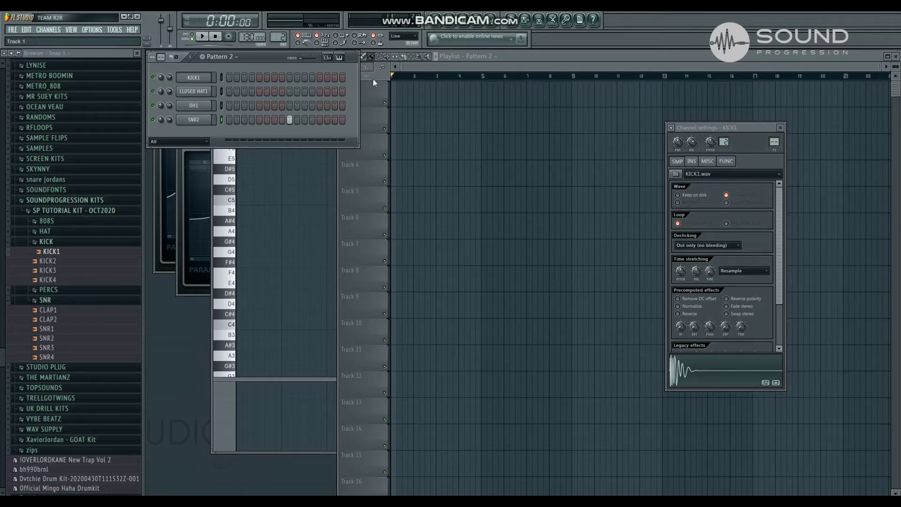
left_click(289, 120)
Step: Switch to Pattern 1 and place an SNR2 snare hit on step 9
scroll(279, 37, "down", 1)
left_click(508, 58)
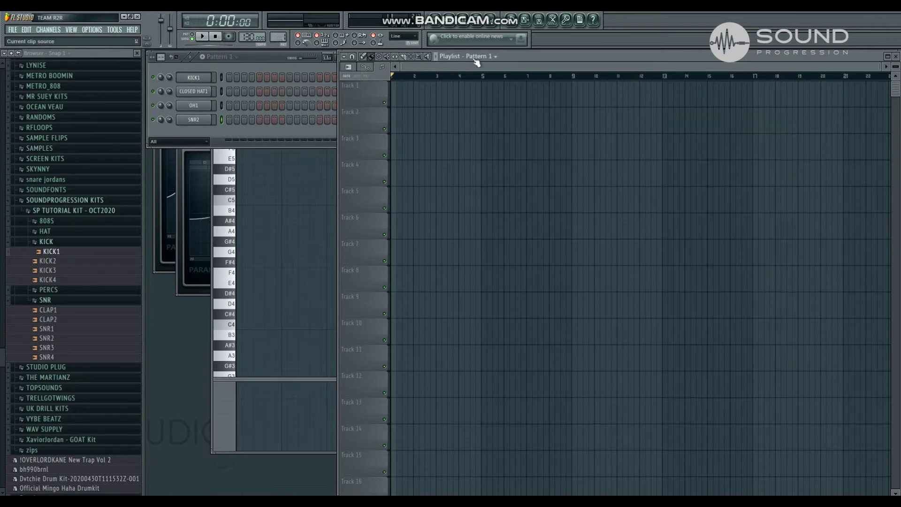
left_click(291, 122)
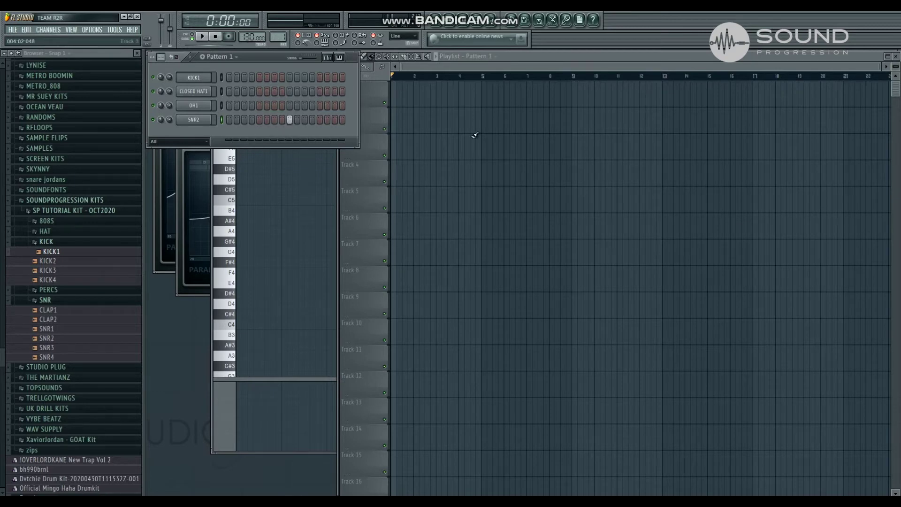
Step: Lay four consecutive Pattern 1 clips on playlist Track 1, covering bars 1 to 4
left_click(395, 87)
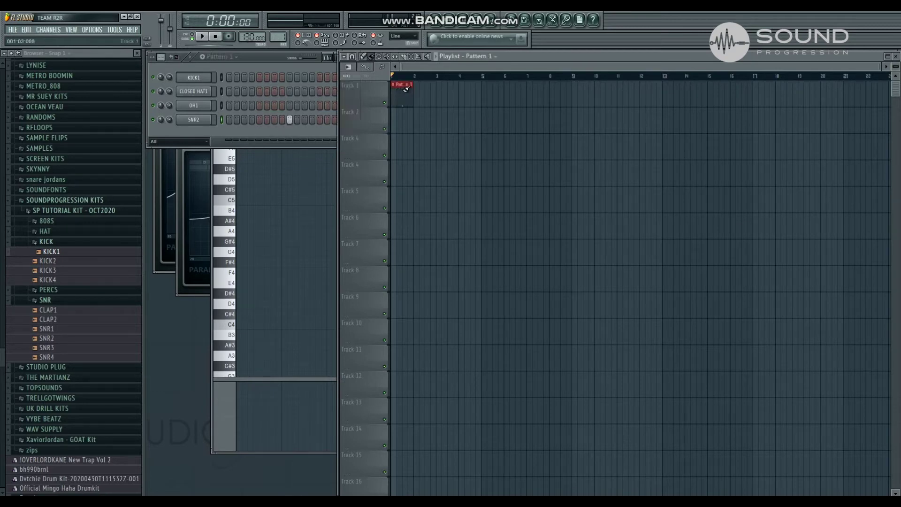
right_click(403, 93)
left_click_drag(395, 99, 465, 103)
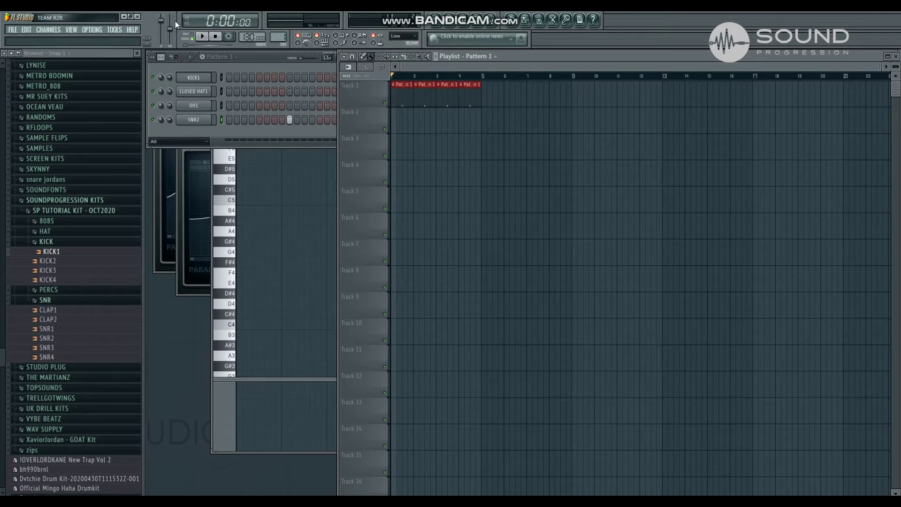
Step: Play back the Pattern 1 snare clips in song mode and stop playback
left_click(192, 39)
left_click(259, 60)
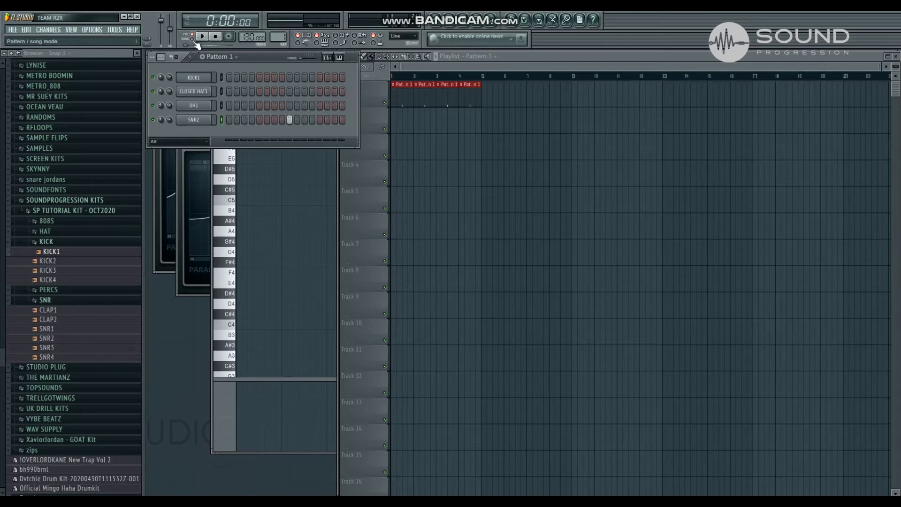
left_click(571, 242)
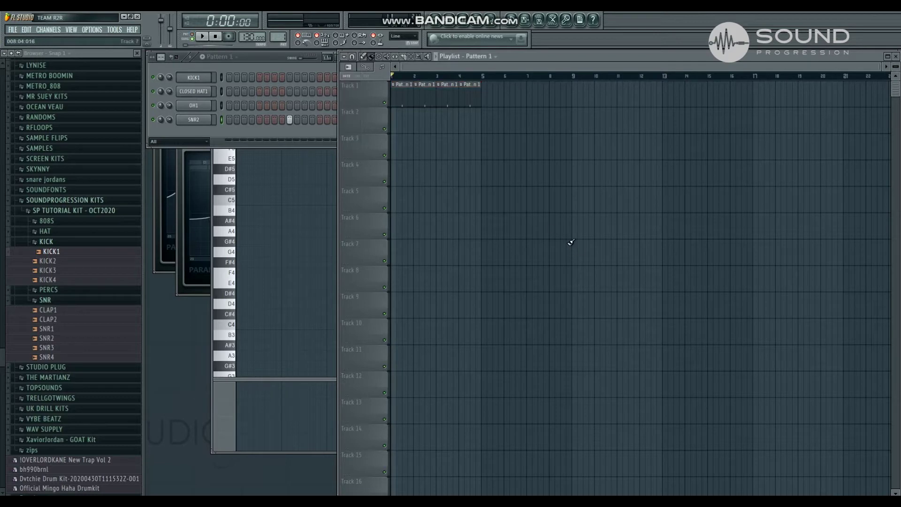
key("space")
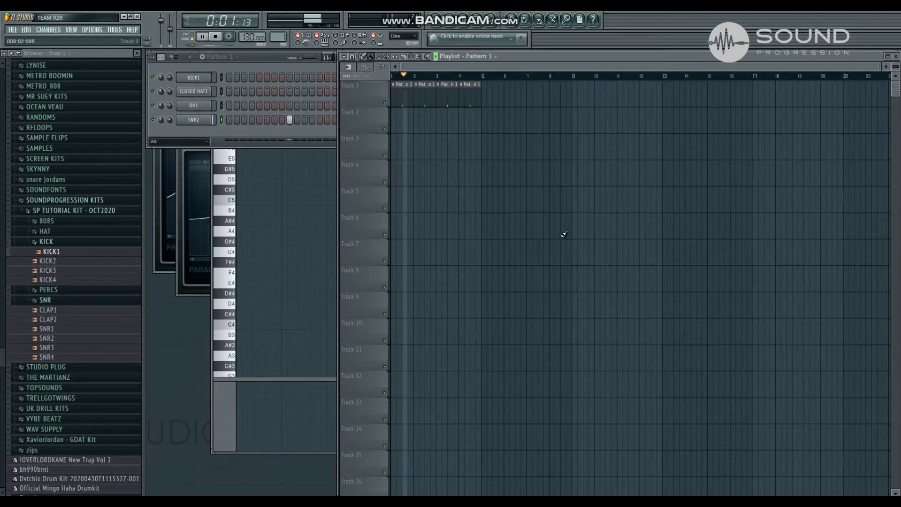
key("space")
Step: Select Pattern 2 and place its clip at bar 1 of playlist Track 2
left_click(276, 64)
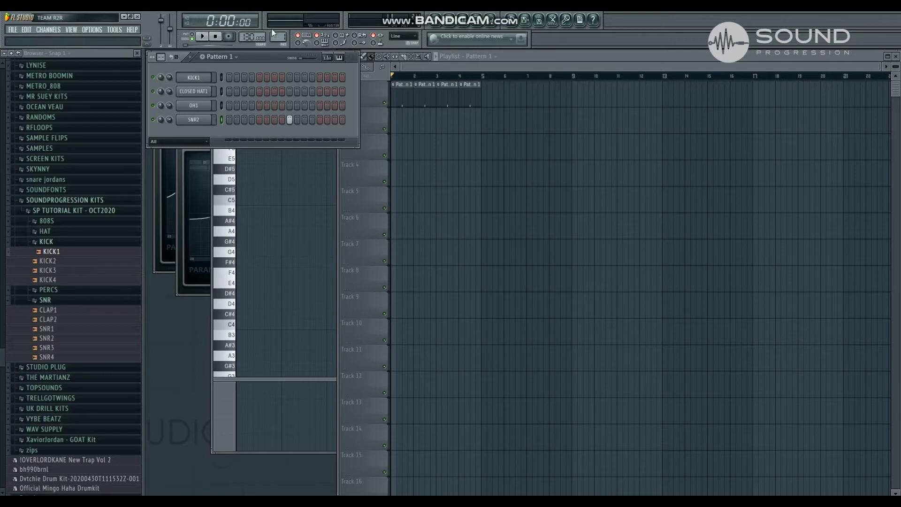
scroll(278, 36, "up", 1)
scroll(280, 37, "up", 1)
left_click(397, 118)
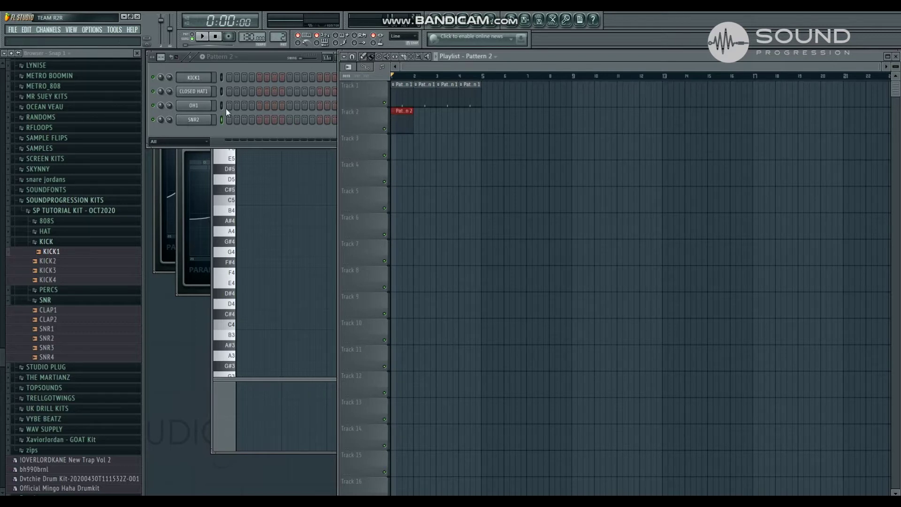
Step: Open the CLOSED HAT1 channel's piano roll in Pattern 2 and draw a half-beat C5 note at the start of bar 1
right_click(204, 93)
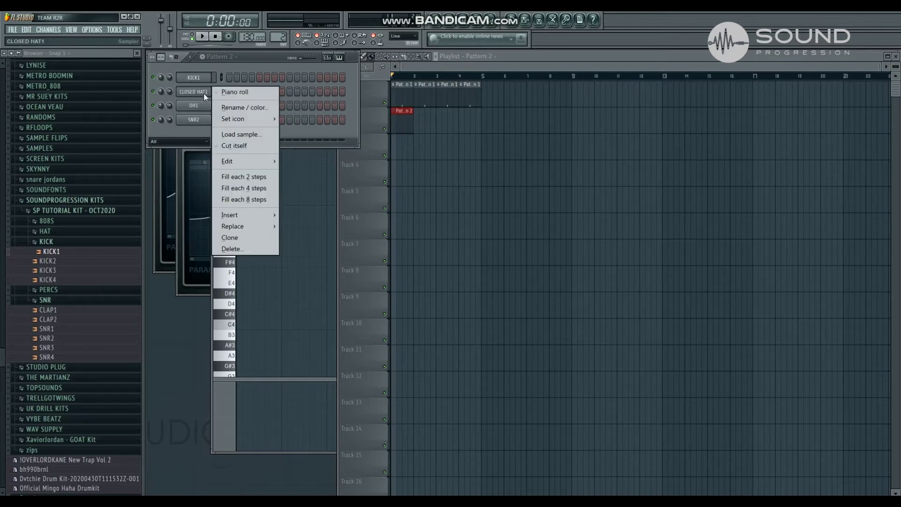
left_click(240, 92)
left_click_drag(482, 129, 271, 115)
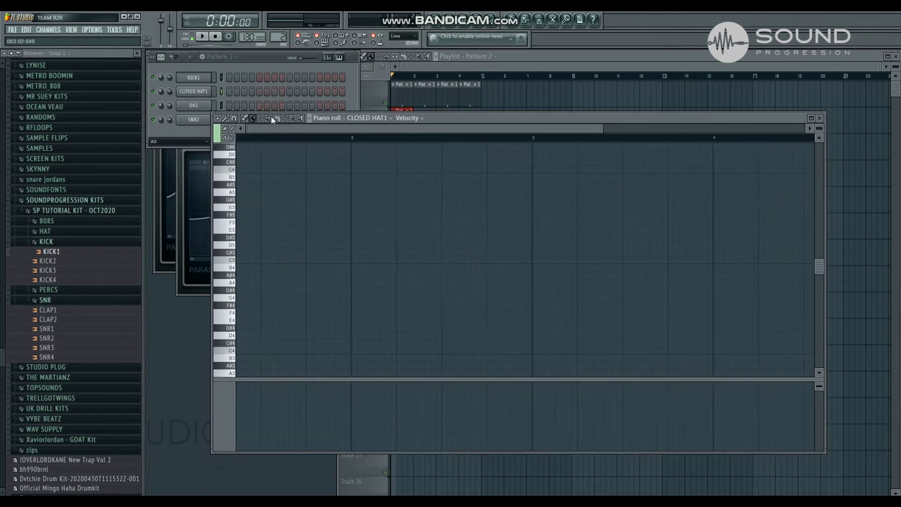
left_click(227, 118)
left_click(237, 118)
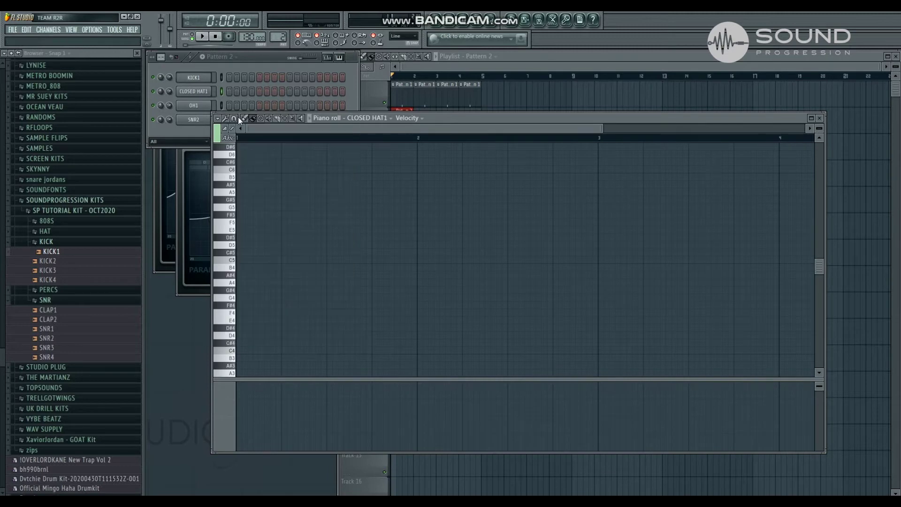
left_click(235, 118)
left_click(244, 155)
left_click(242, 253)
left_click_drag(242, 253, 256, 259)
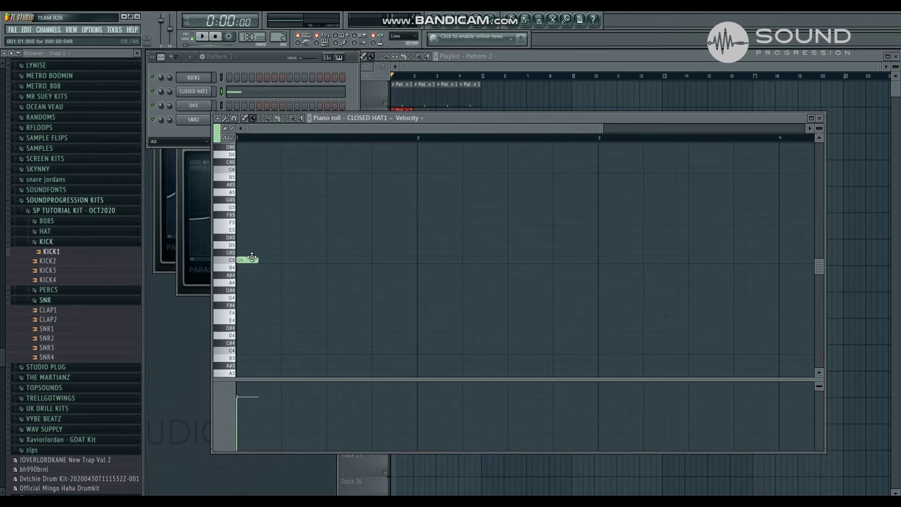
Step: Fill bar 1 with eight half-beat C5 hat notes and duplicate them until bars 1 to 4 are filled
left_click_drag(607, 127, 790, 129)
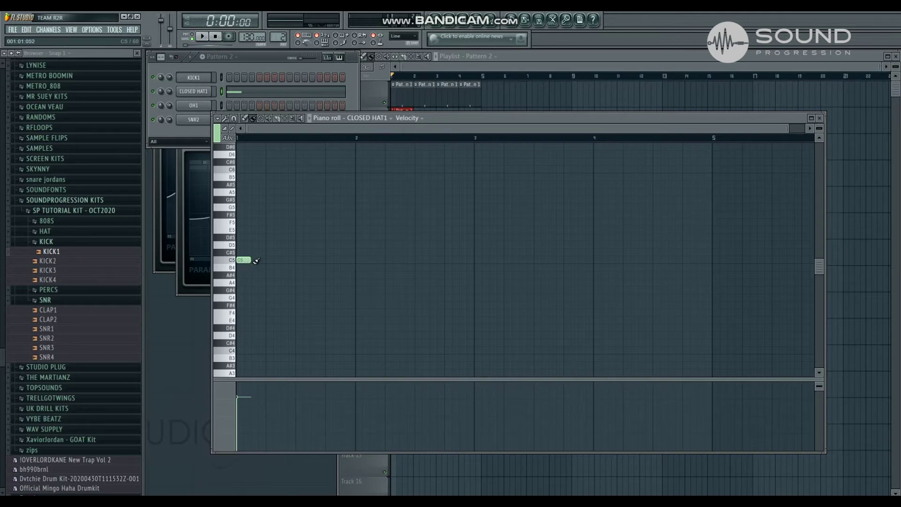
mouse_move(248, 260)
left_mouse_down()
mouse_move(317, 260)
mouse_move(252, 261)
left_mouse_up()
mouse_move(259, 258)
left_mouse_down()
mouse_move(349, 266)
mouse_move(318, 266)
mouse_move(318, 258)
left_mouse_up()
left_click_drag(371, 276, 207, 277)
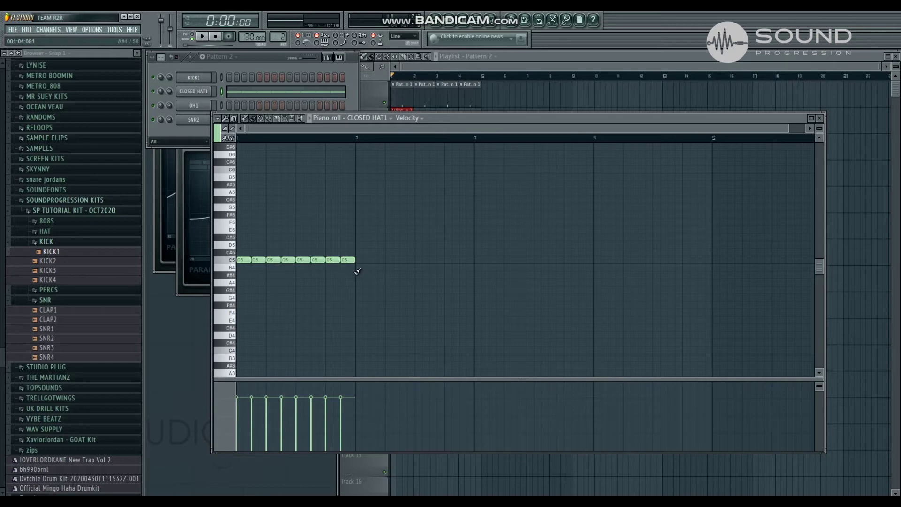
left_click_drag(367, 292, 166, 236)
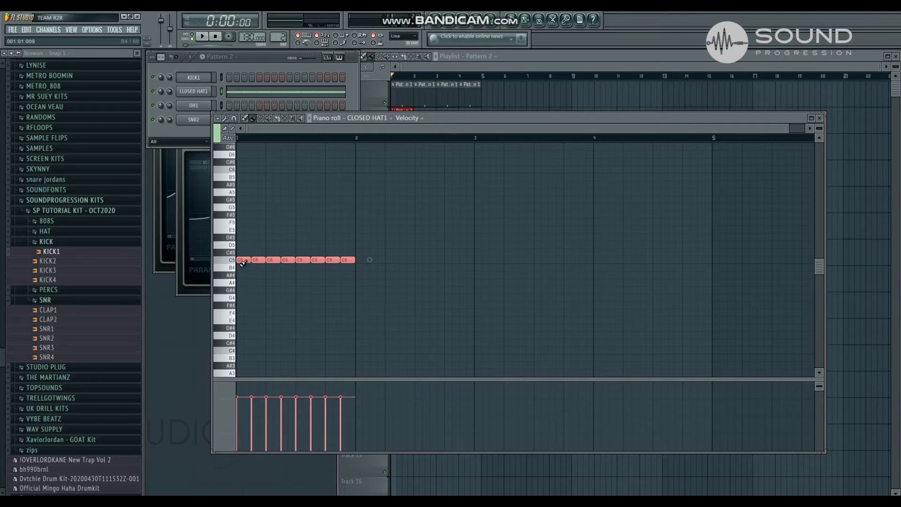
left_click_drag(240, 260, 362, 254)
left_click_drag(517, 285, 228, 226)
left_click_drag(239, 260, 480, 258)
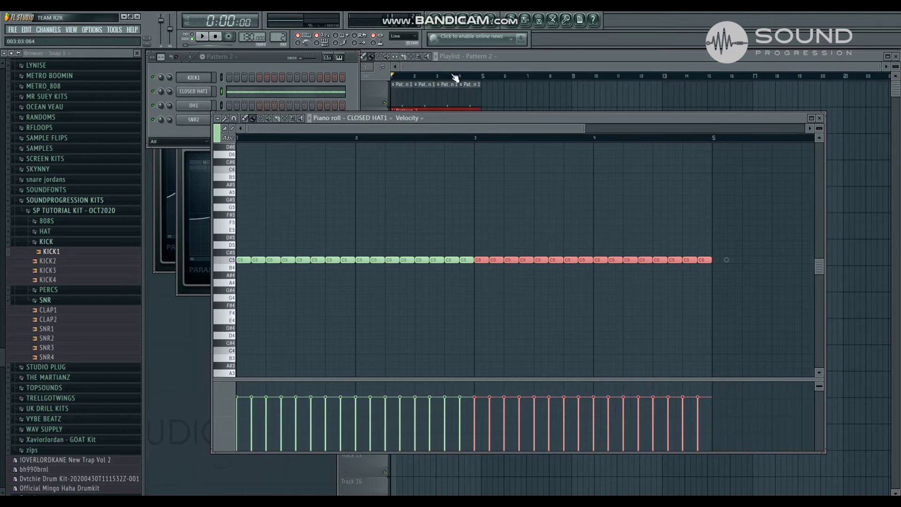
Step: Play the playlist to hear the closed hats together with the snare, and stop playback
left_click(448, 75)
left_click(396, 74)
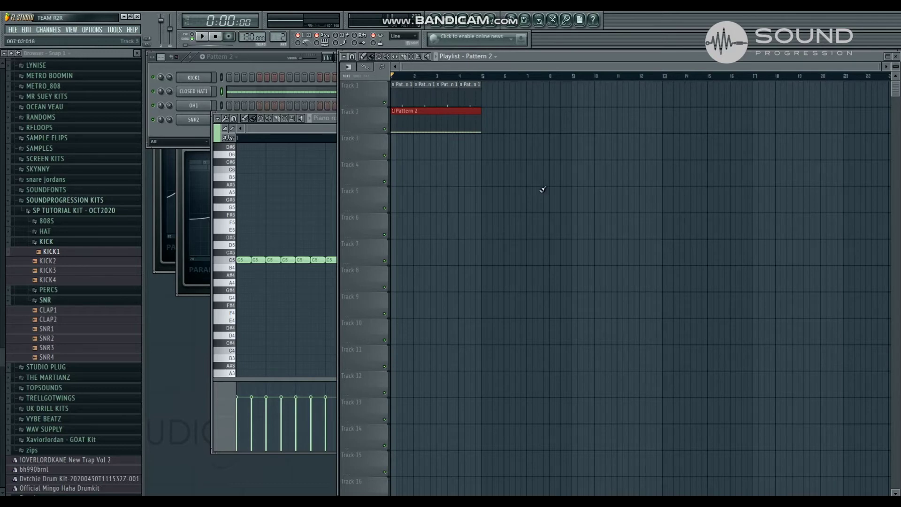
left_click(533, 220)
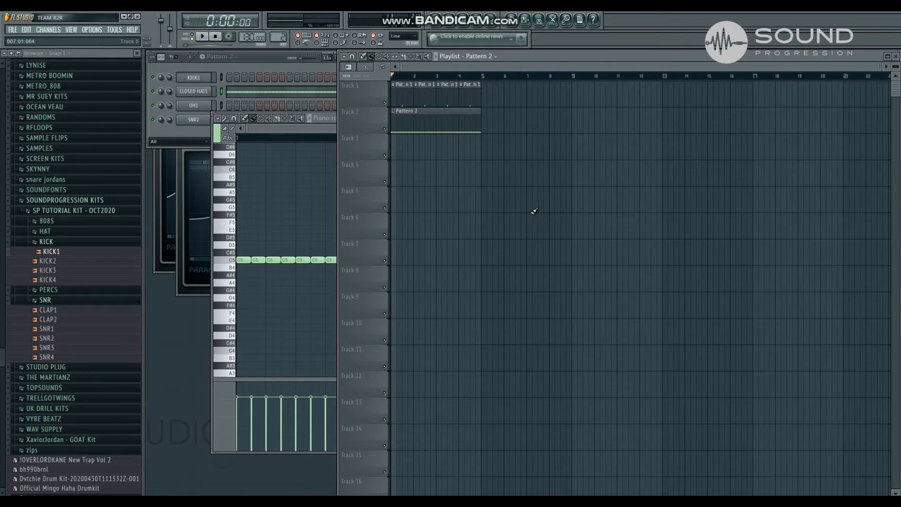
left_click(265, 57)
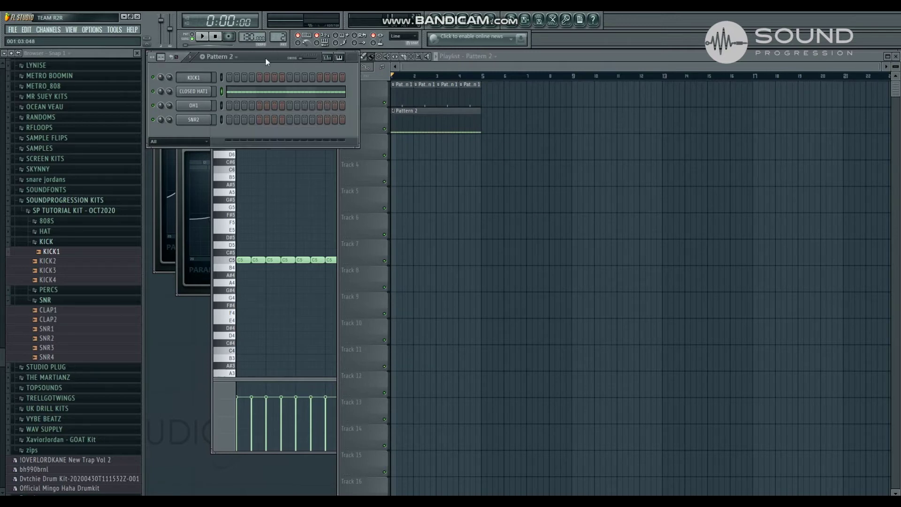
left_click(203, 37)
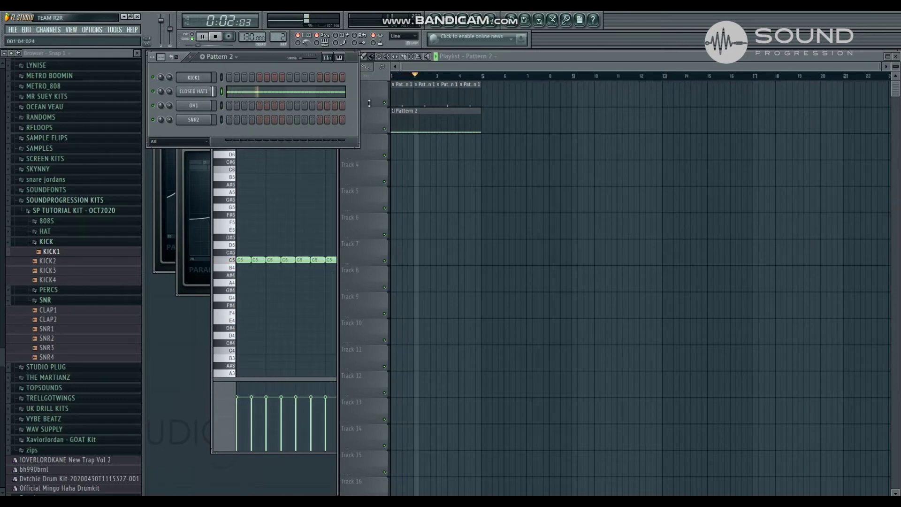
left_click(313, 201)
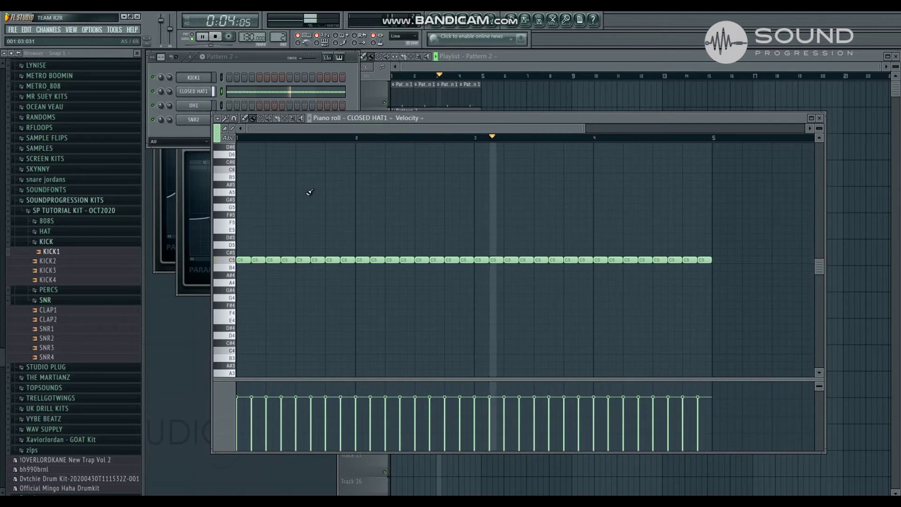
key("space")
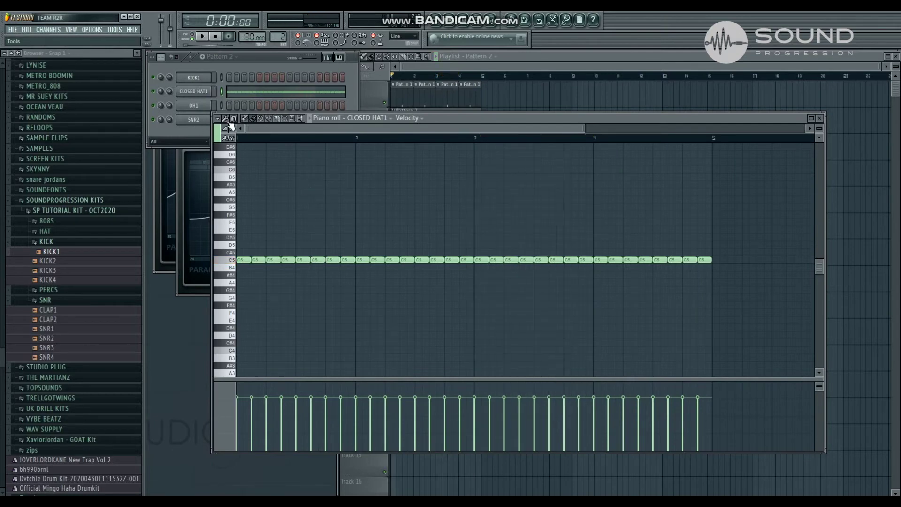
Step: Replace the first C5 hat note of bars 1 and 3 with two one-step notes each, listening to the rolls in playback
left_click_drag(251, 262, 240, 262)
left_click(243, 260)
key("space")
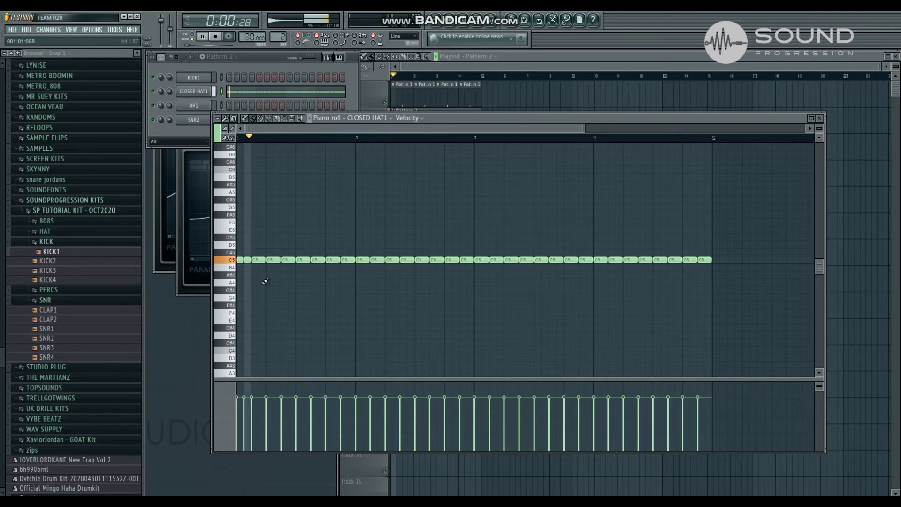
right_click(479, 260)
left_click(478, 260)
left_click(486, 260)
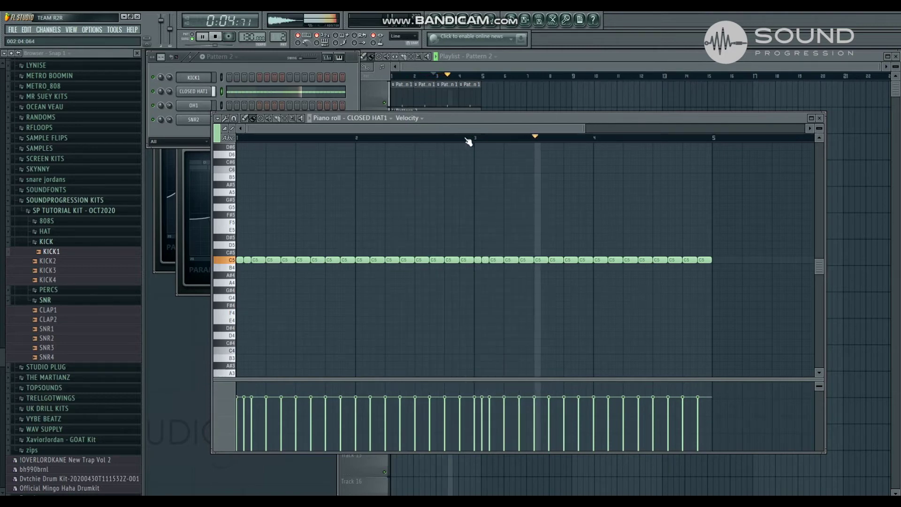
key("space")
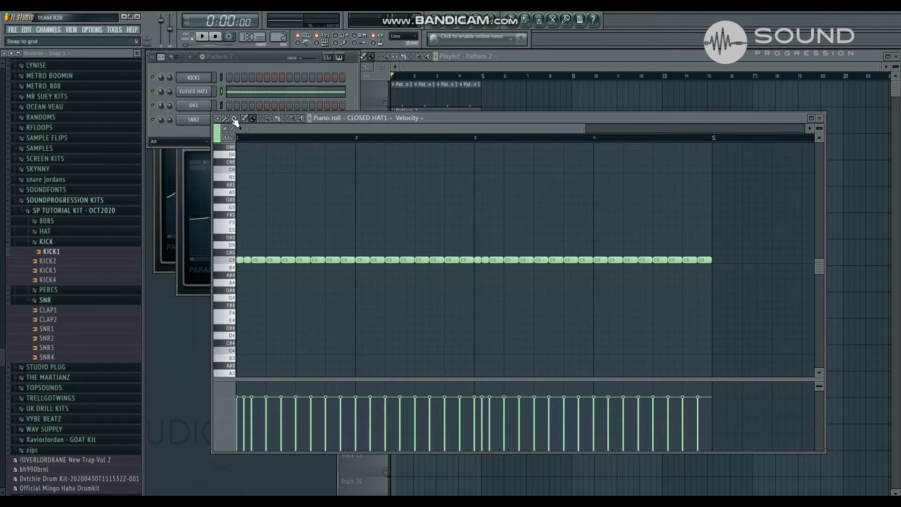
Step: Look over the piano roll's snap-to-grid divisions and return to Pattern 2's channels
left_click(235, 119)
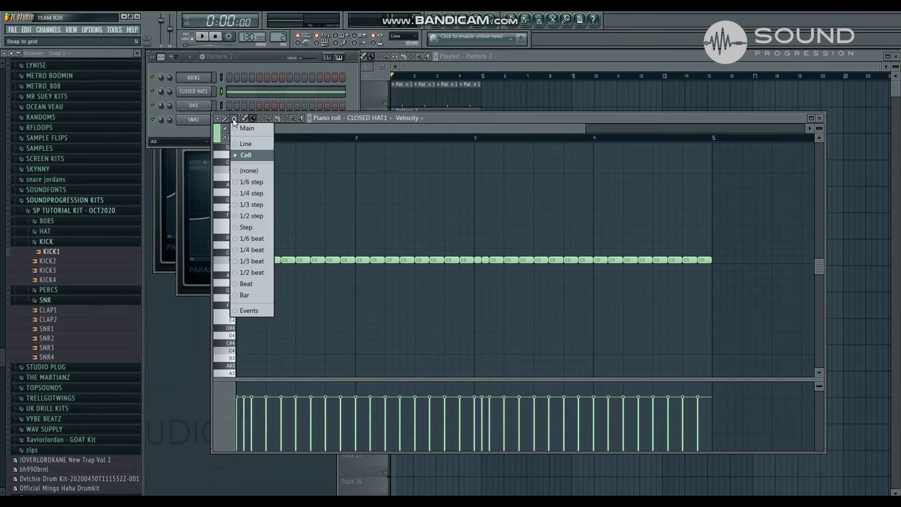
left_click(261, 220)
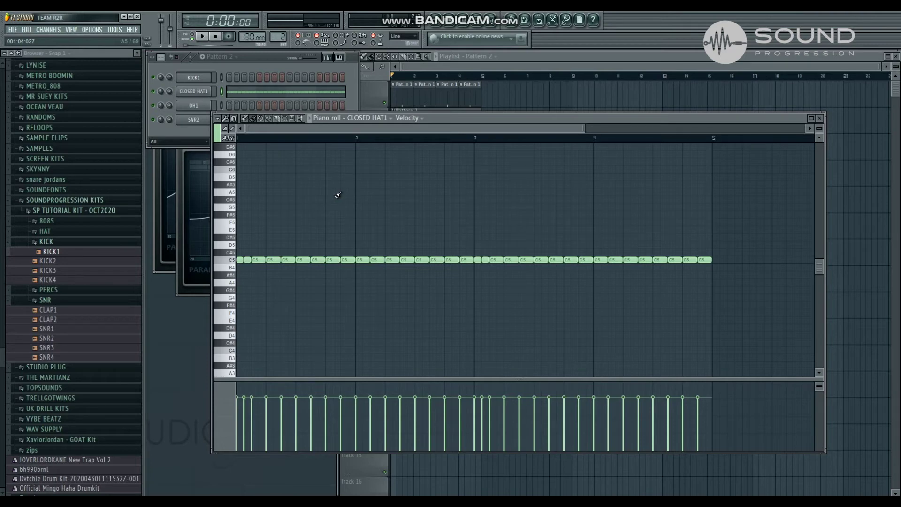
left_click(267, 62)
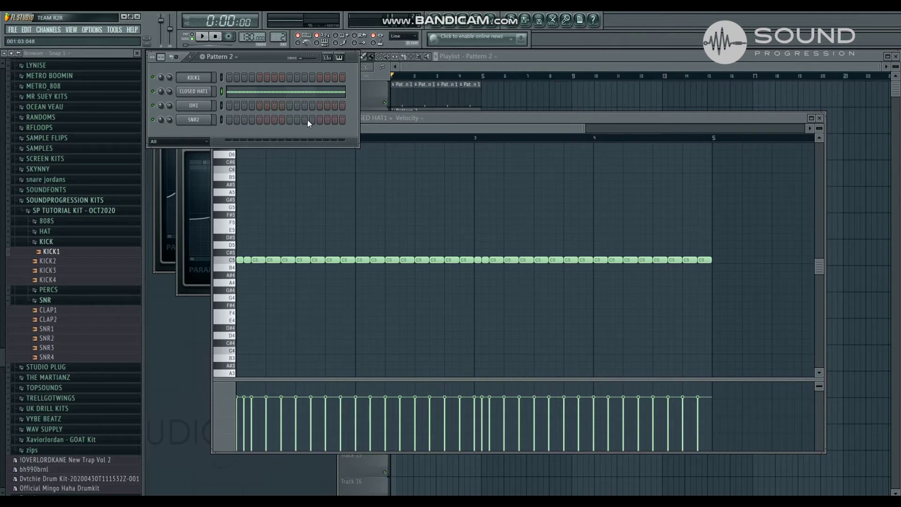
Step: Replace the C5 hat note on beat 4 of bar 1 with four half-step C5 notes
left_click(371, 126)
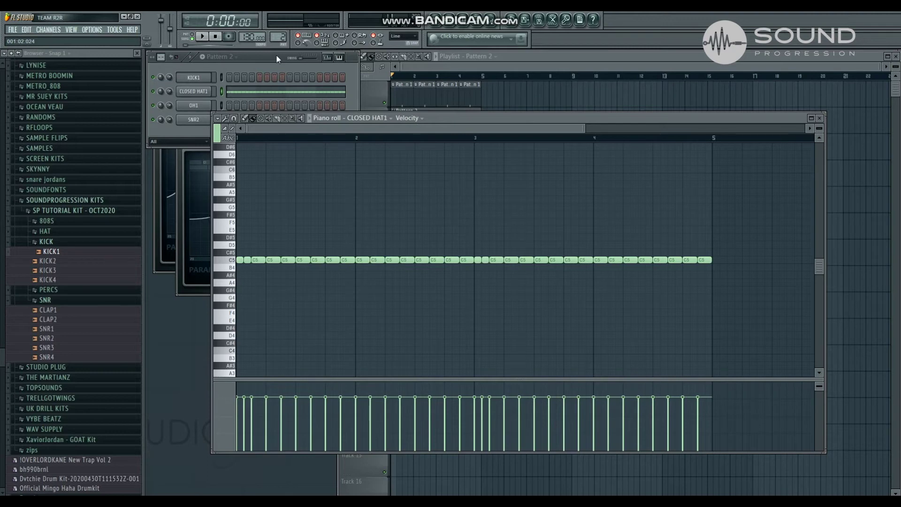
right_click(330, 260)
left_click(329, 252)
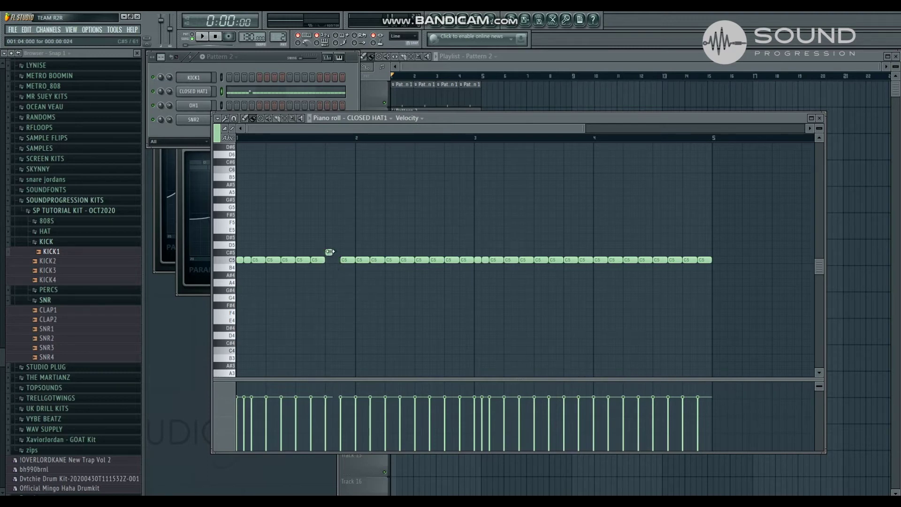
right_click(326, 253)
left_click(327, 260)
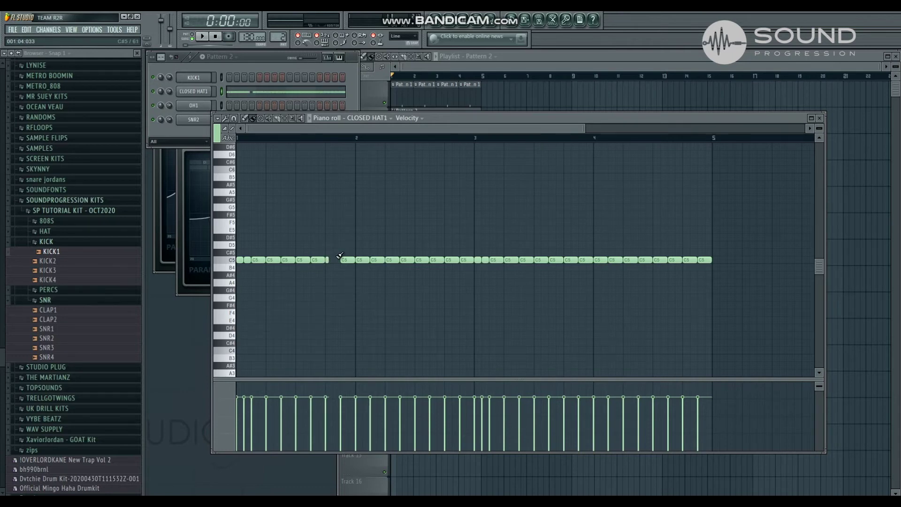
left_click_drag(333, 259, 340, 260)
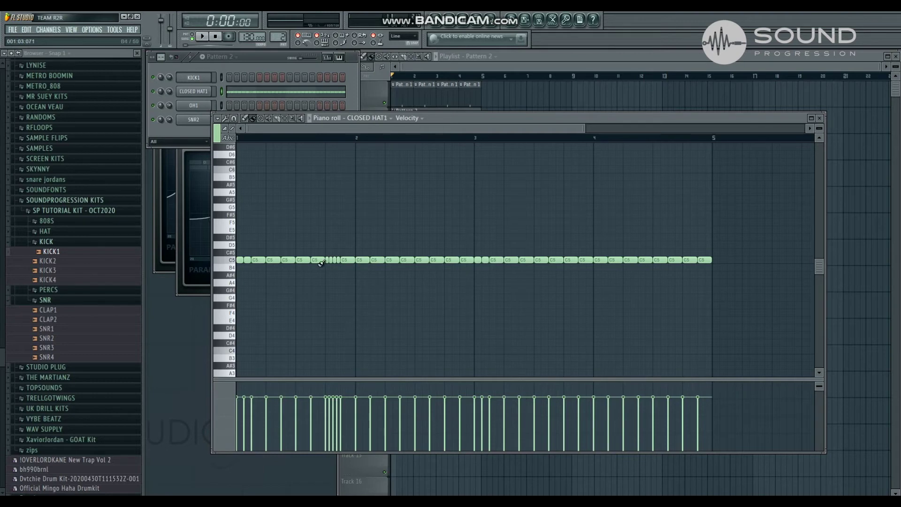
left_click(254, 120)
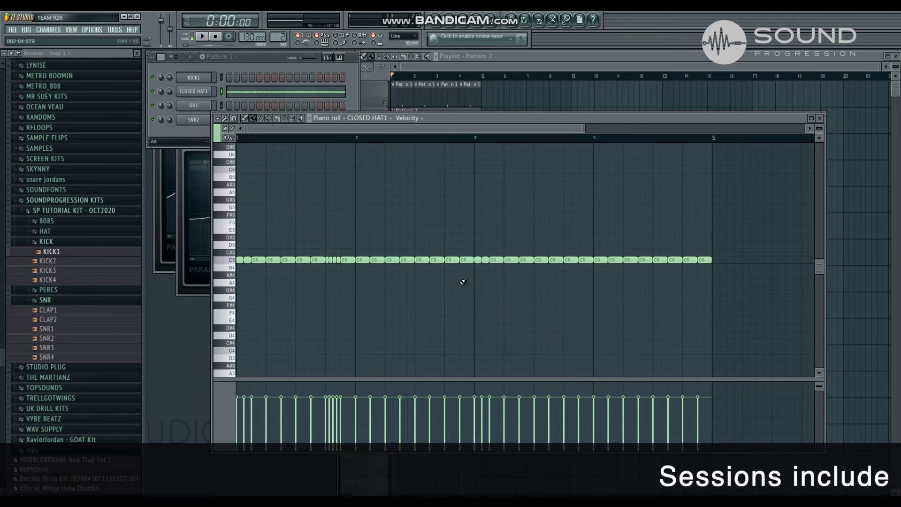
Step: Replace the last C5 hat note of bar 1 with half-step C5 notes, checking the longer roll in playback
key("space")
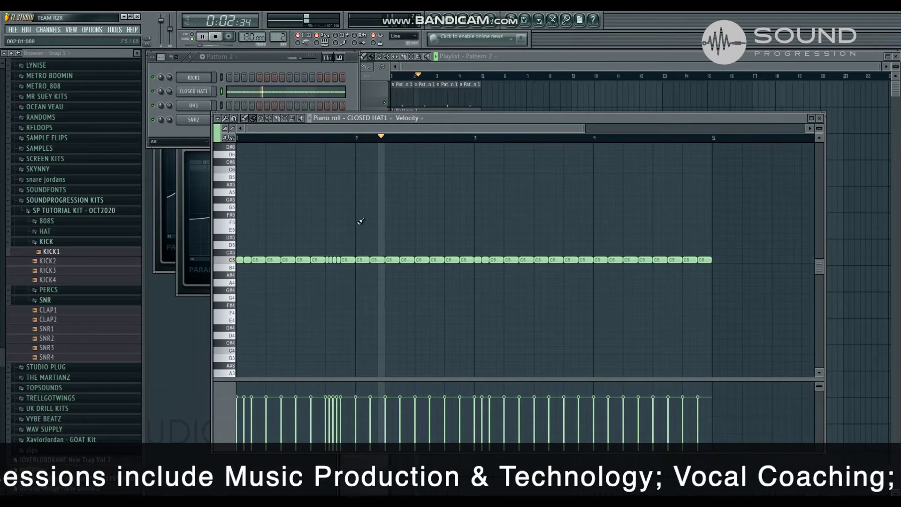
key("space")
left_click(346, 259)
left_click_drag(345, 259, 355, 261)
key("space")
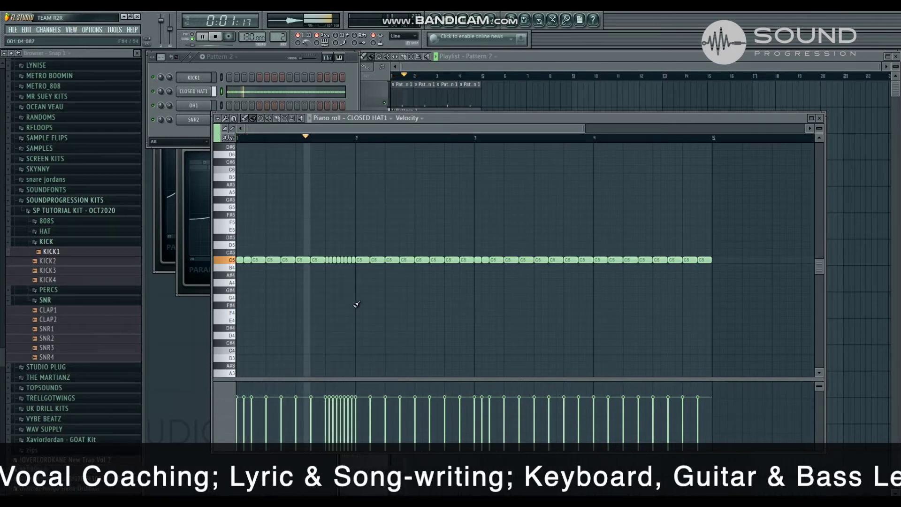
key("space")
Step: Replace the hats on beat 4 of bar 2 with a half-step roll descending from C5 to E4, and play it
right_click(449, 261)
left_click(450, 260)
left_click_drag(454, 266, 471, 321)
key("space")
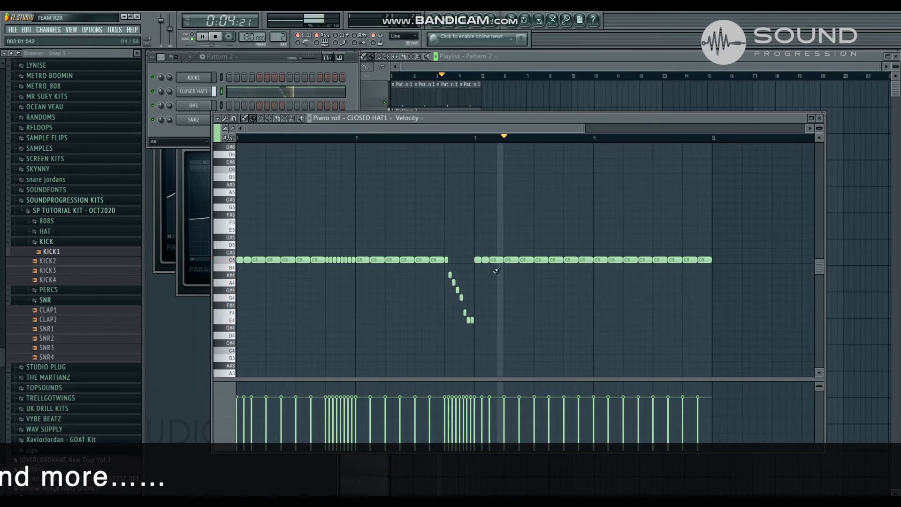
key("space")
Step: Replace the hats on beat 4 of bar 3 with four half-step D#5 notes and four half-step D4 notes, and play them
right_click(573, 260)
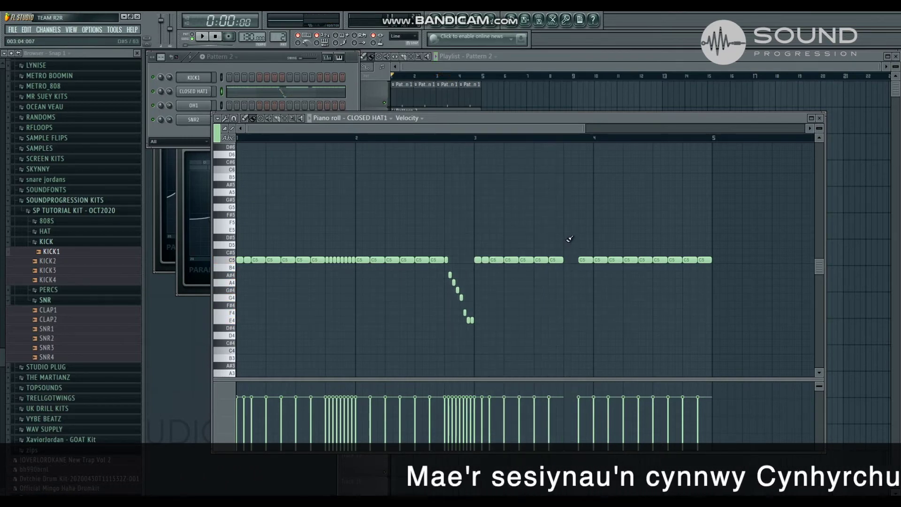
left_click_drag(569, 239, 579, 238)
right_click(582, 260)
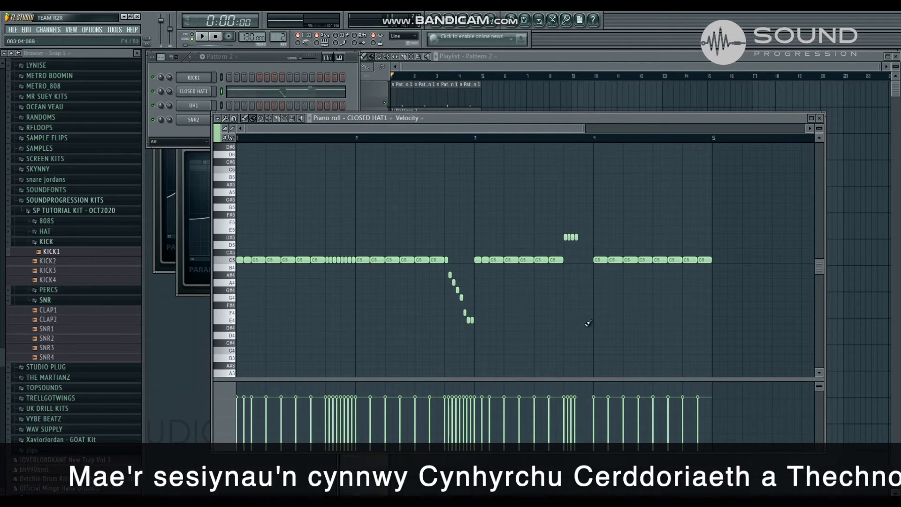
left_click_drag(580, 334, 593, 334)
key("space")
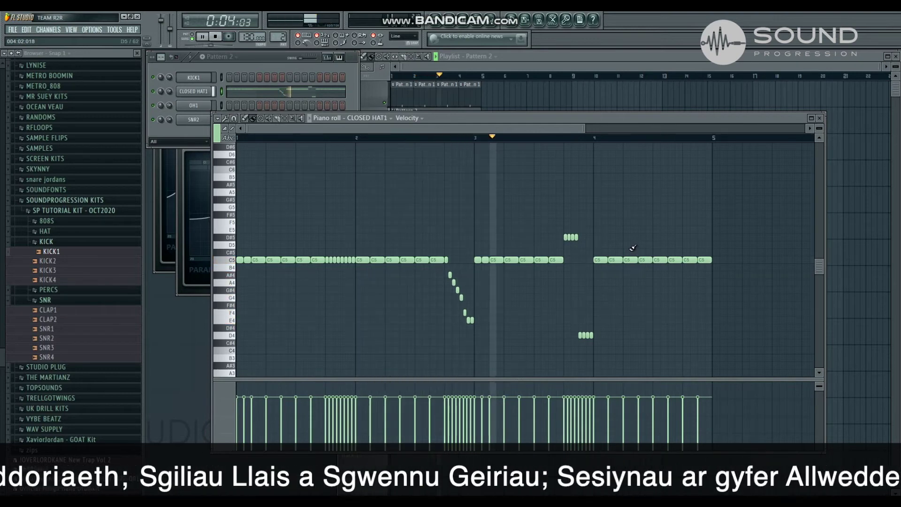
key("space")
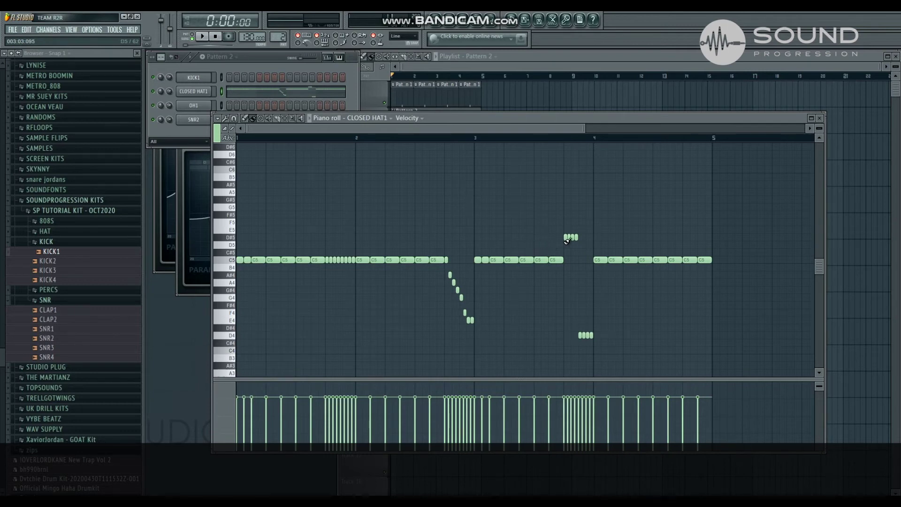
Step: Replace the offbeat hats of beats 2 and 3 in bar 4 with half-step rolls rising F4 to A#4 and falling back, and listen
right_click(646, 260)
mouse_move(642, 315)
left_mouse_down()
mouse_move(651, 274)
mouse_move(672, 278)
mouse_move(682, 312)
left_mouse_up()
right_click(676, 260)
key("space")
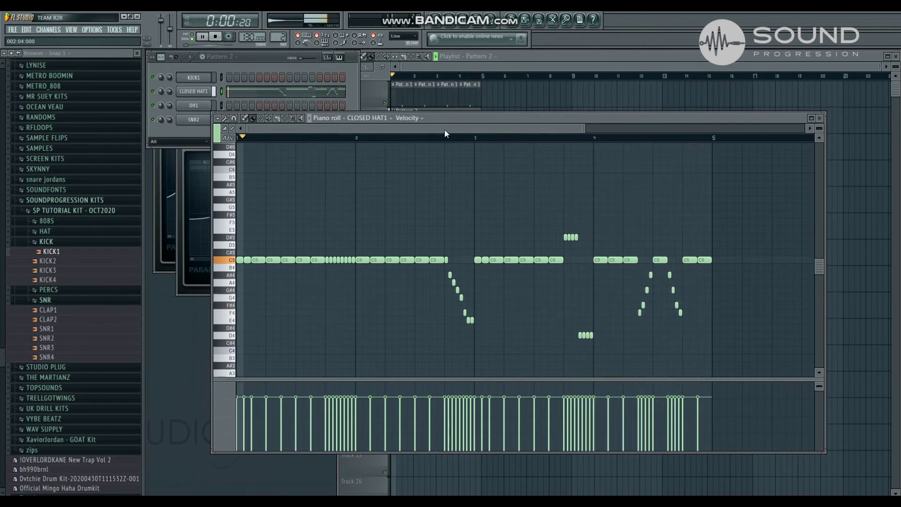
key("space")
Step: Look over the clips in the playlist and the snap-to-grid divisions of the CLOSED HAT1 piano roll
left_click(480, 68)
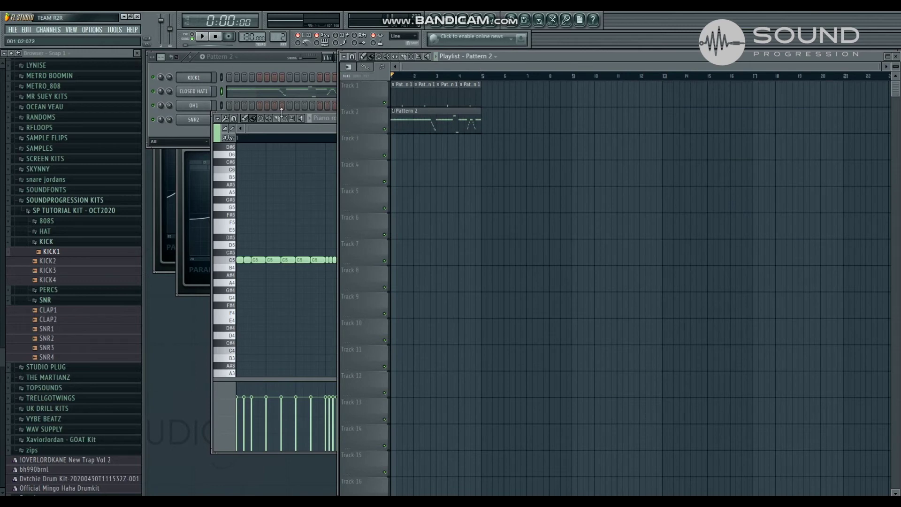
left_click(292, 134)
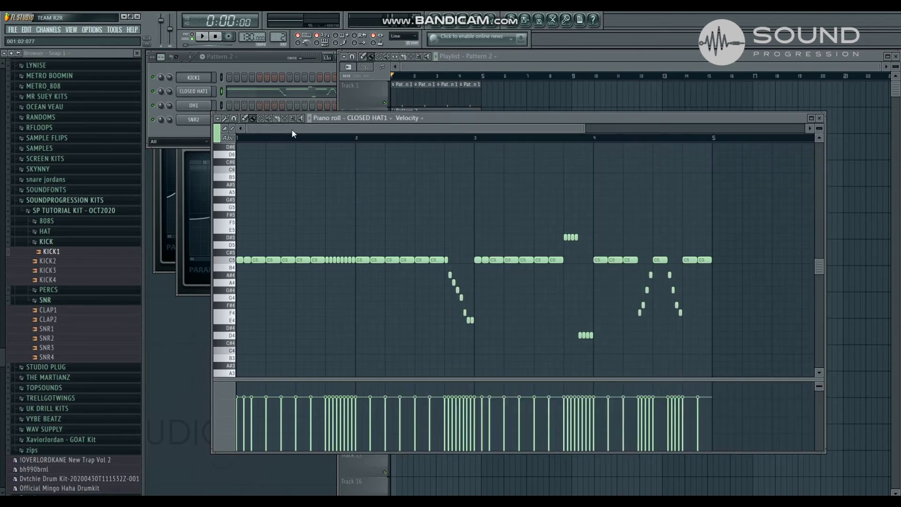
left_click(233, 118)
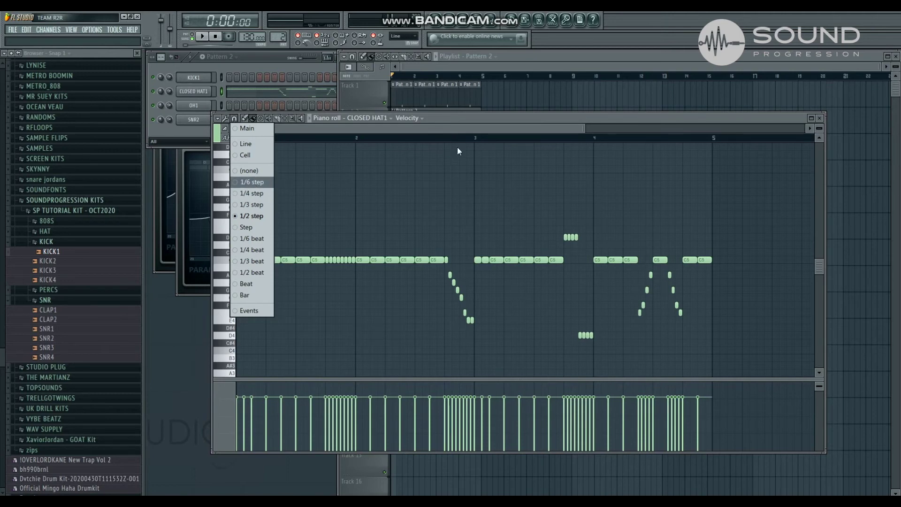
left_click(475, 131)
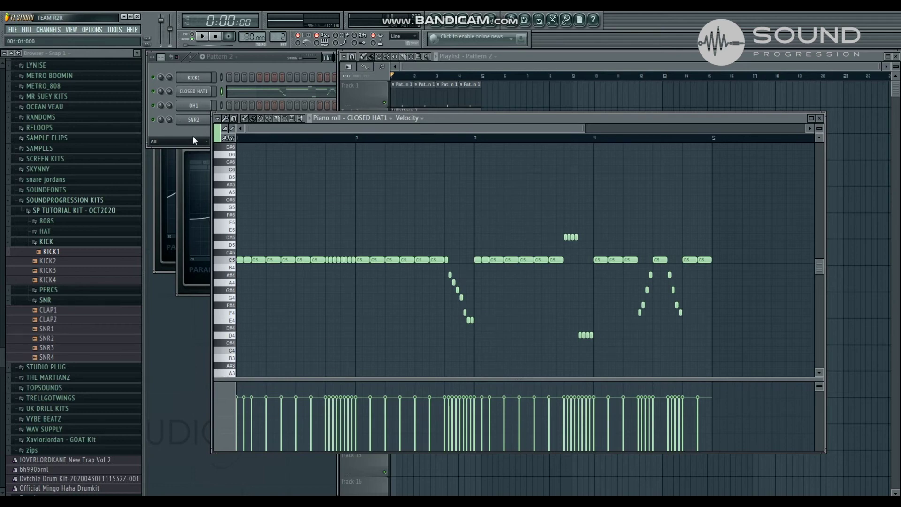
Step: Lower the second hat note's velocity, taper the velocities of bar 1's closing roll downward, and start playback
left_click(246, 411)
left_click_drag(329, 398, 358, 398)
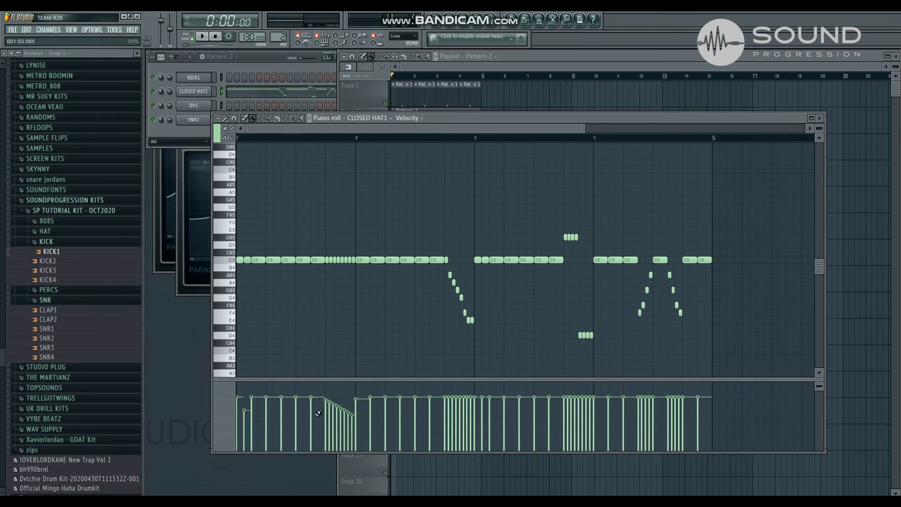
key("space")
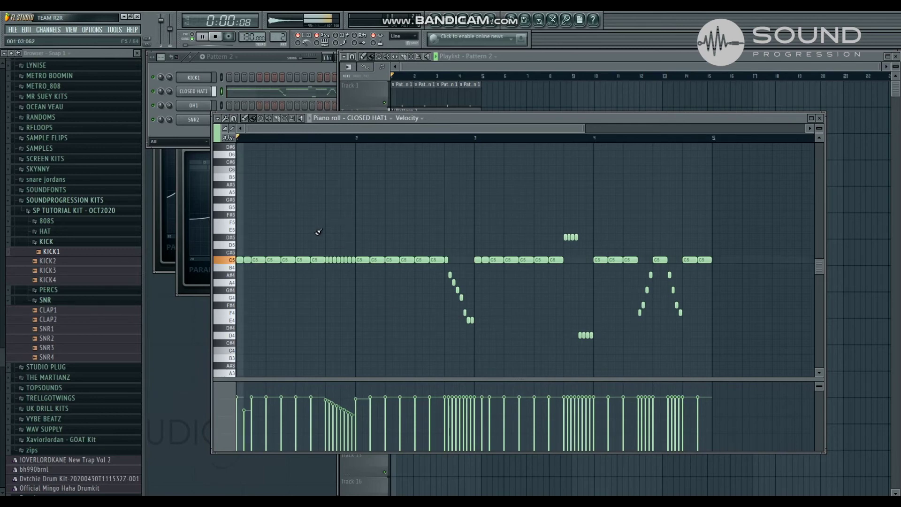
Step: Lower the velocities of bar 2's second, fourth and sixth hats, and ramp its closing roll's velocities upward
left_click(370, 420)
left_click(400, 429)
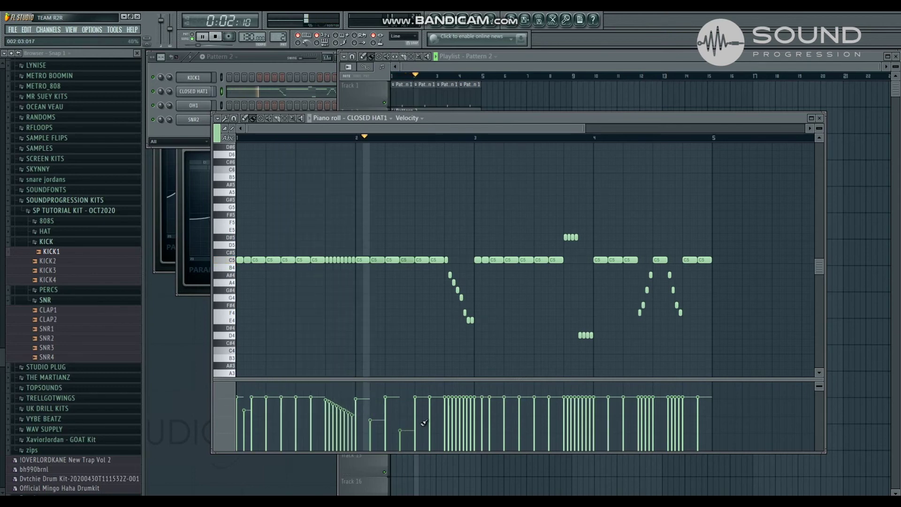
left_click(429, 426)
left_click_drag(448, 425, 482, 392)
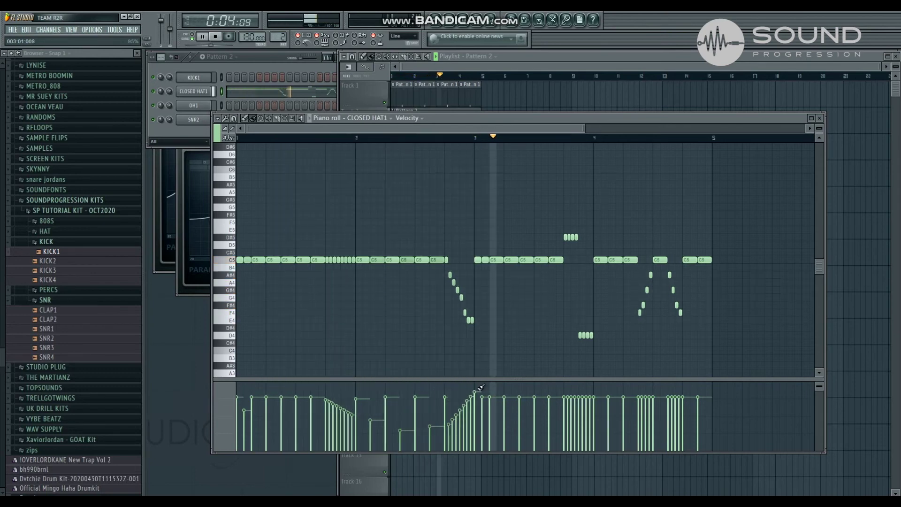
Step: Shape the roll velocities as a downward taper in bar 3, an arch in bar 4 and a level line in bar 1, and stop playback
mouse_move(566, 419)
left_mouse_down()
mouse_move(591, 421)
mouse_move(592, 413)
left_mouse_up()
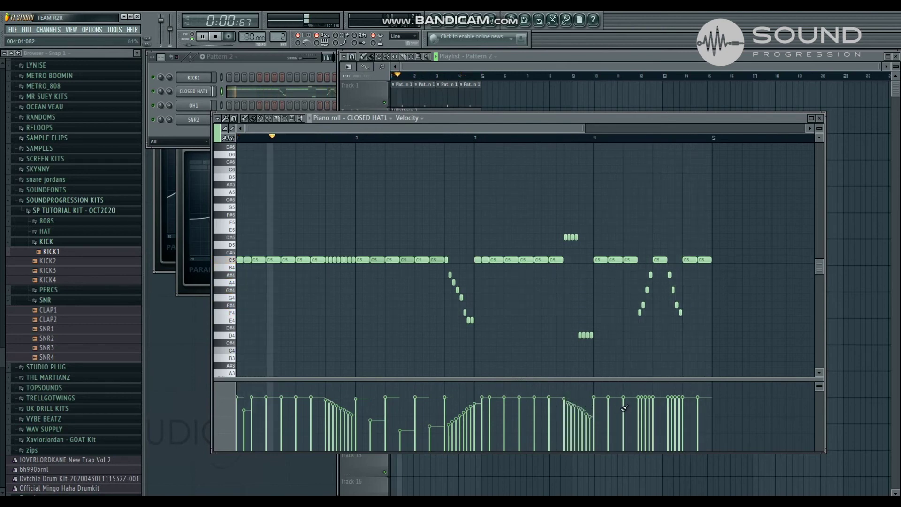
left_click_drag(637, 416, 659, 393)
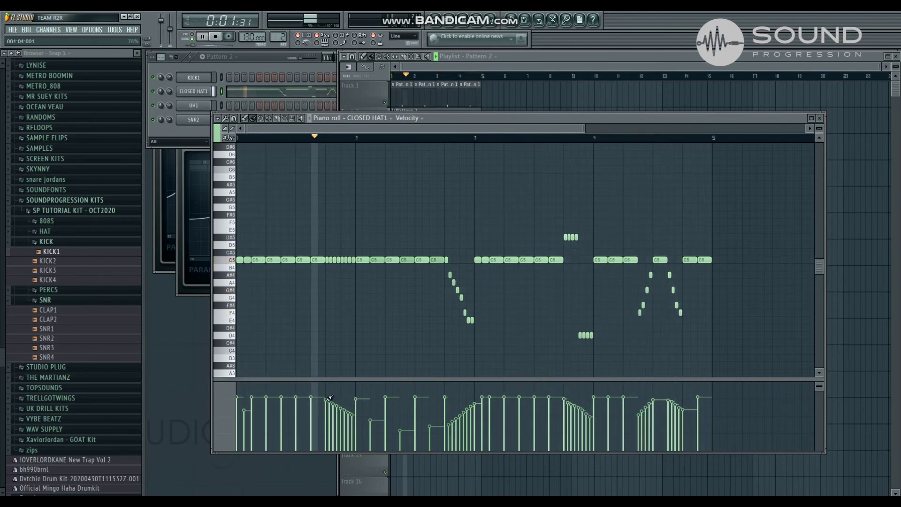
left_click_drag(324, 397, 358, 398)
key("space")
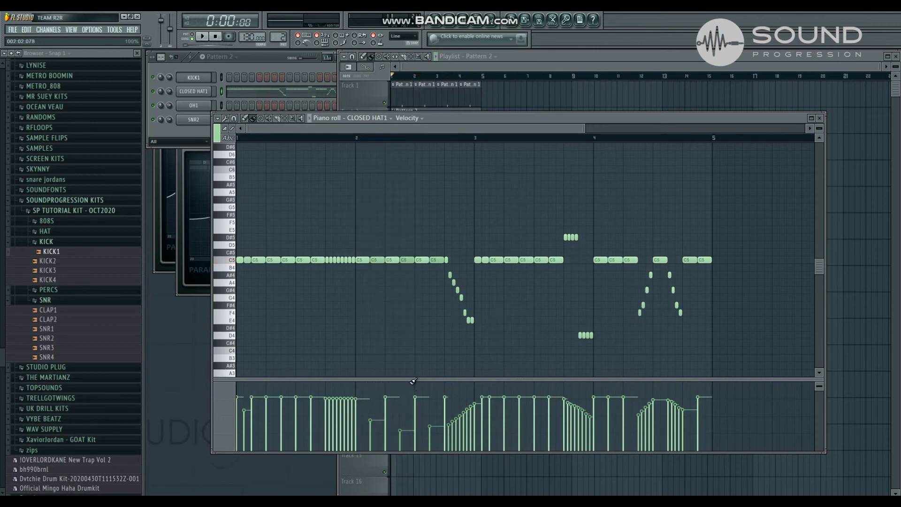
Step: Switch to empty Pattern 3, place it at bar 1 of Track 3, and open the KICK1 piano roll
left_click(245, 58)
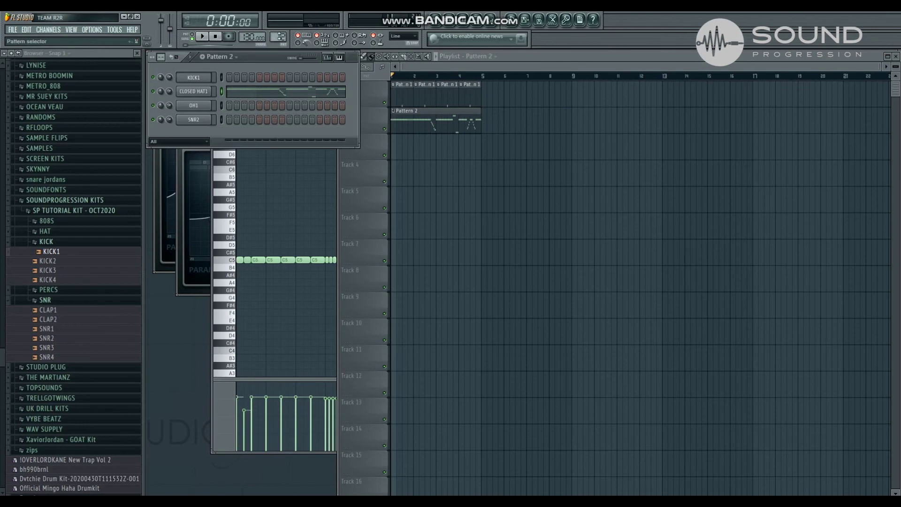
scroll(279, 37, "up", 1)
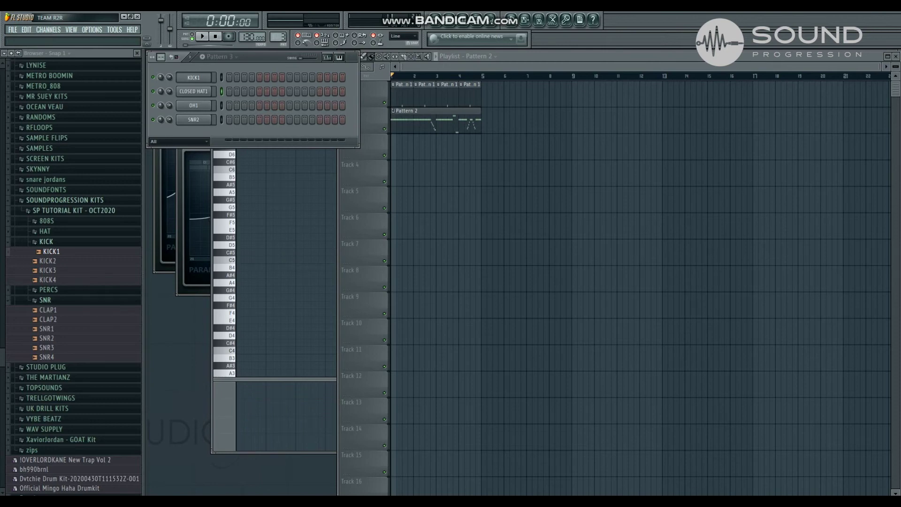
left_click(403, 143)
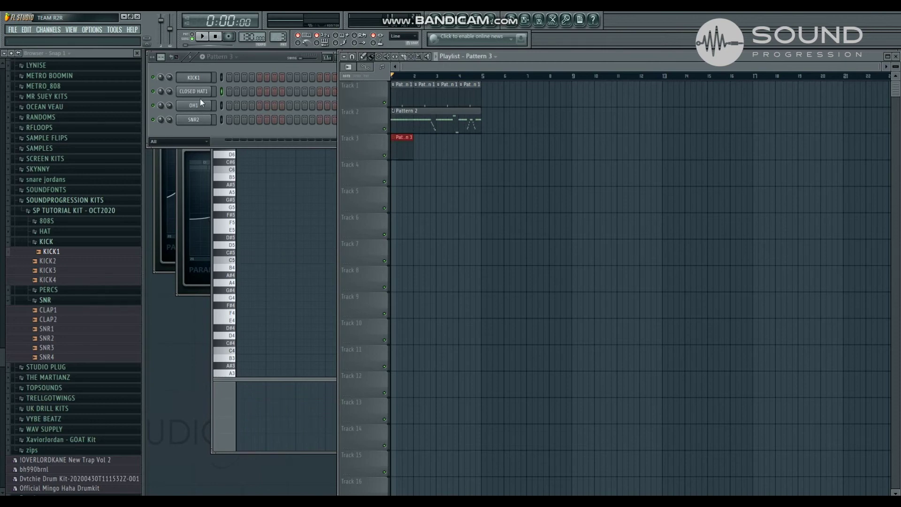
right_click(200, 78)
left_click(224, 79)
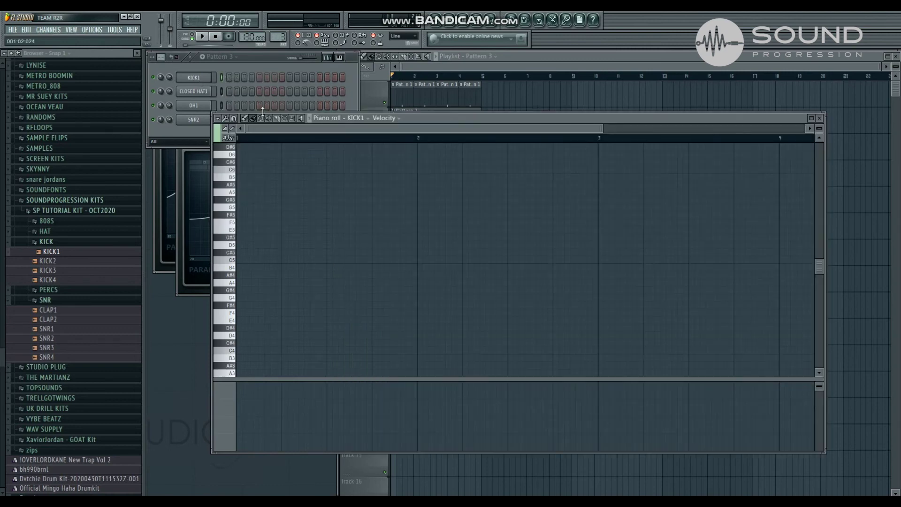
Step: Adjust the snap setting, place C5 kick notes at the start and on beat 4 of bar 1, and play them
left_click(233, 118)
left_click(249, 159)
left_click(238, 260)
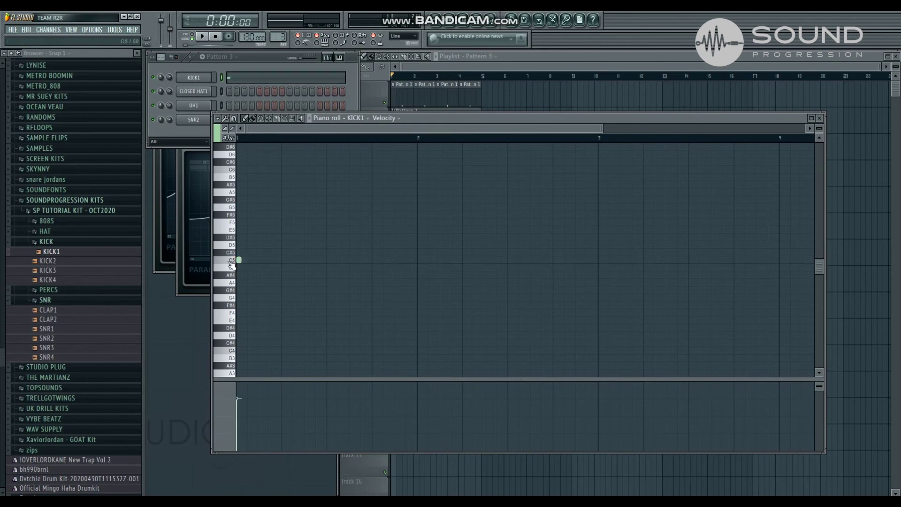
left_click(264, 263)
scroll(281, 277, "up", 3)
right_click(266, 283)
left_click(309, 283)
right_click(309, 282)
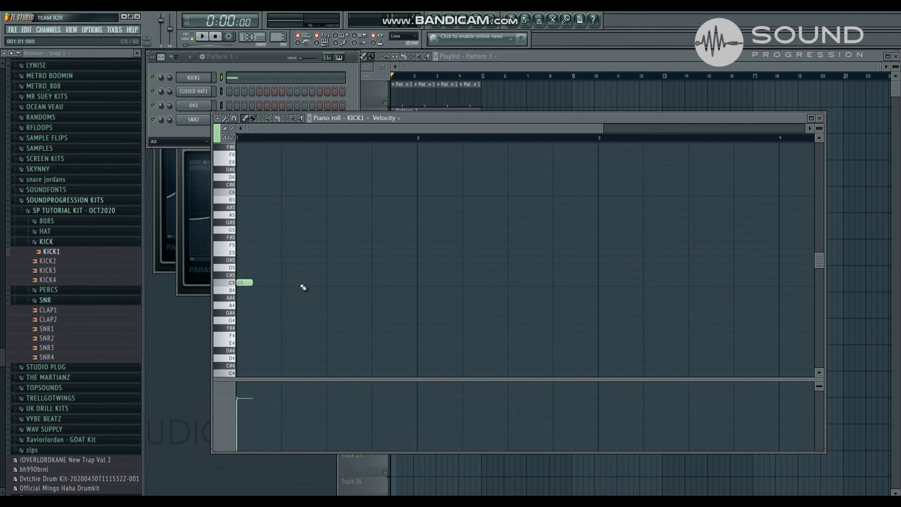
left_click(377, 283)
key("space")
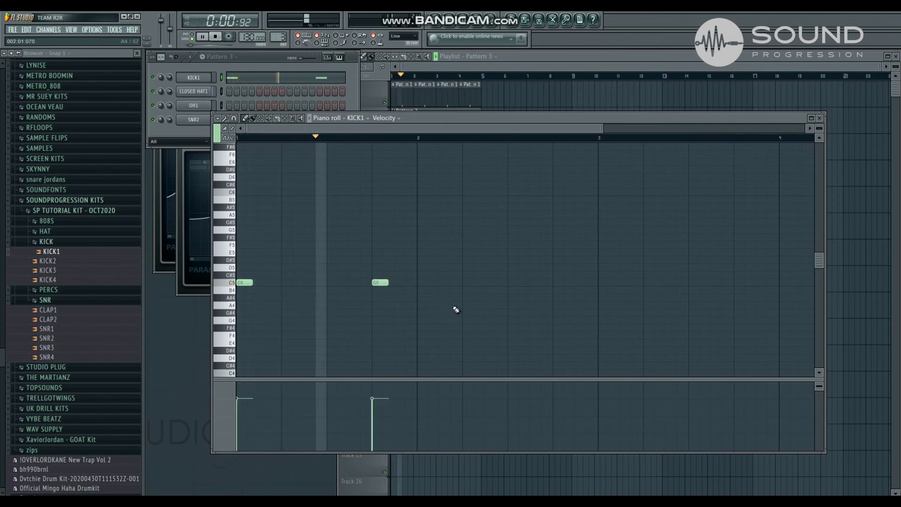
Step: Add C5 kick notes on beats 1 and 4 of bar 3, and stop playback
left_click(603, 283)
left_click(737, 283)
left_click_drag(481, 131, 440, 120)
key("space")
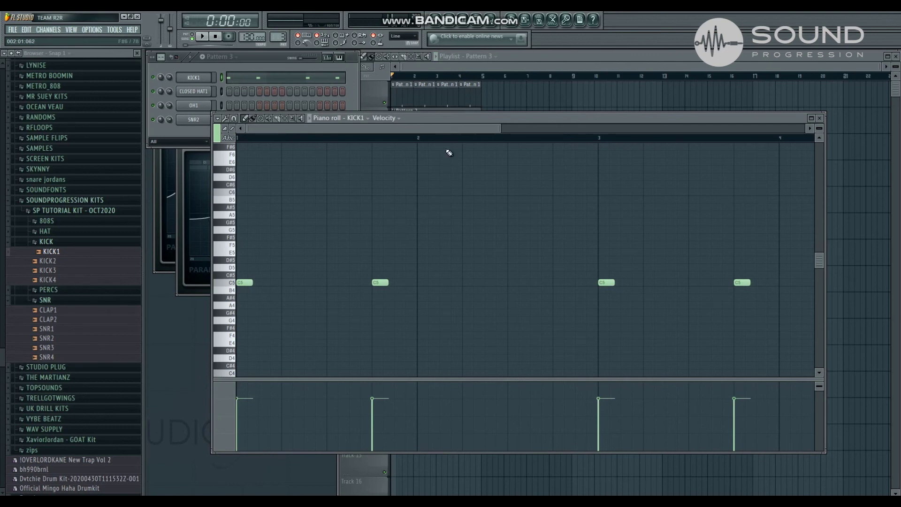
Step: Add C5 kick notes half a beat after beat 1 of bar 2, beat 2 of bar 3 and beat 3 of bar 4, and play them
left_click(444, 283)
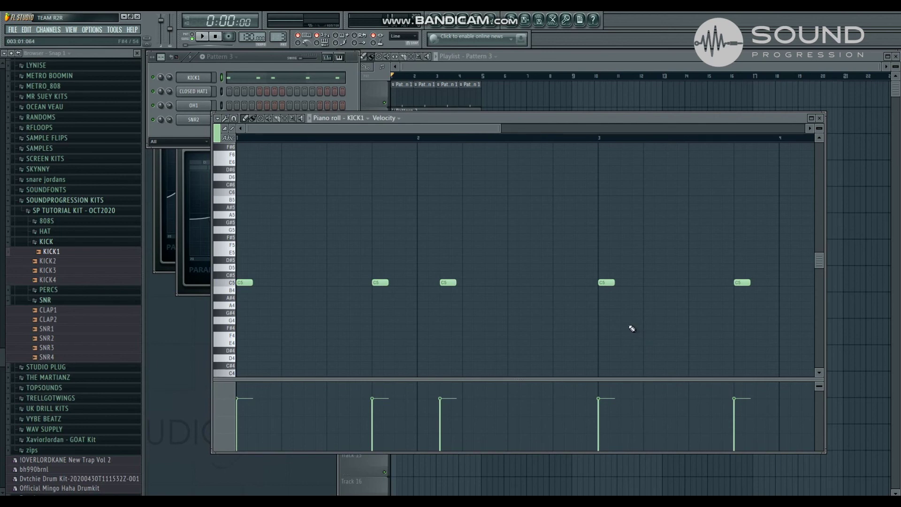
left_click(672, 284)
left_click_drag(445, 130, 538, 134)
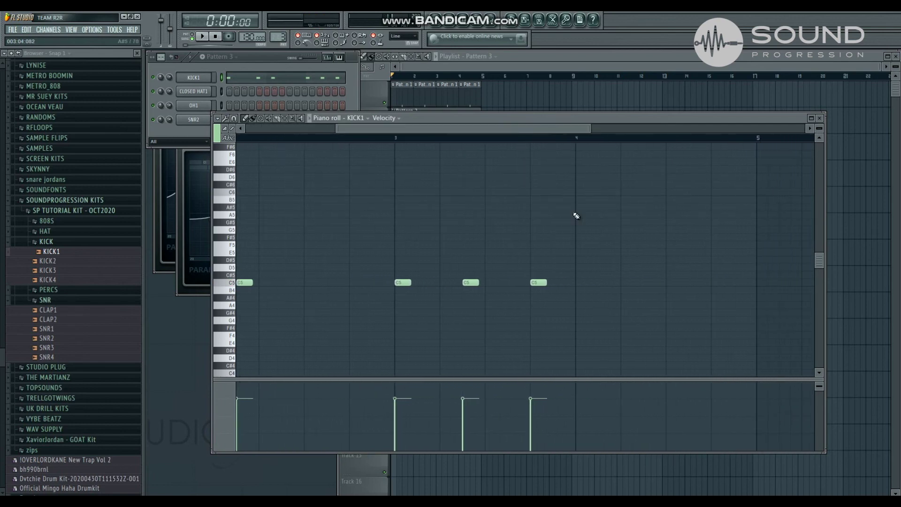
left_click(688, 283)
key("space")
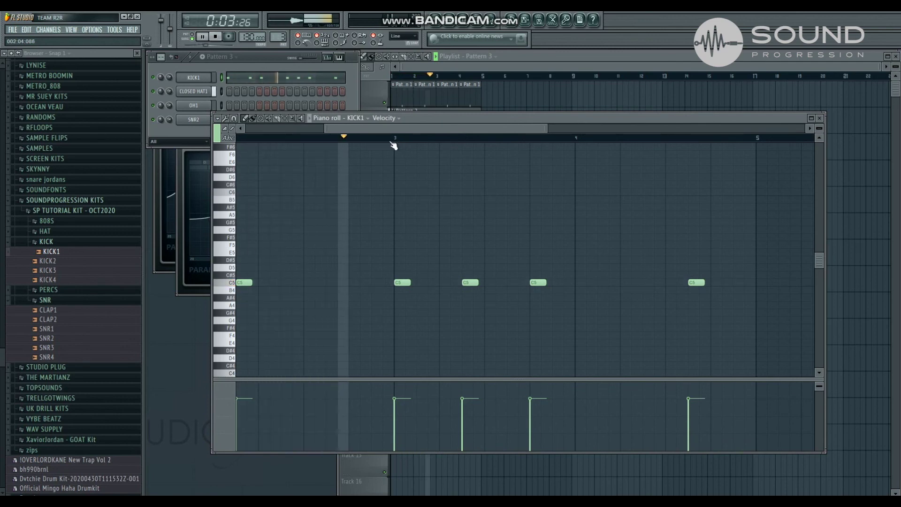
Step: Try extra C5 kick notes half a beat after beat 1 and on beat 2 of bar 1, and remove both
scroll(379, 131, "left", 2)
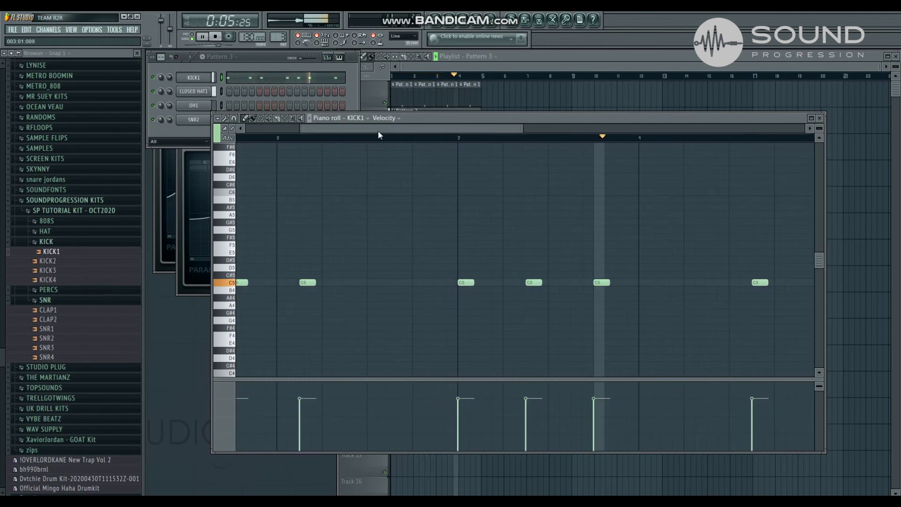
left_click_drag(459, 130, 327, 128)
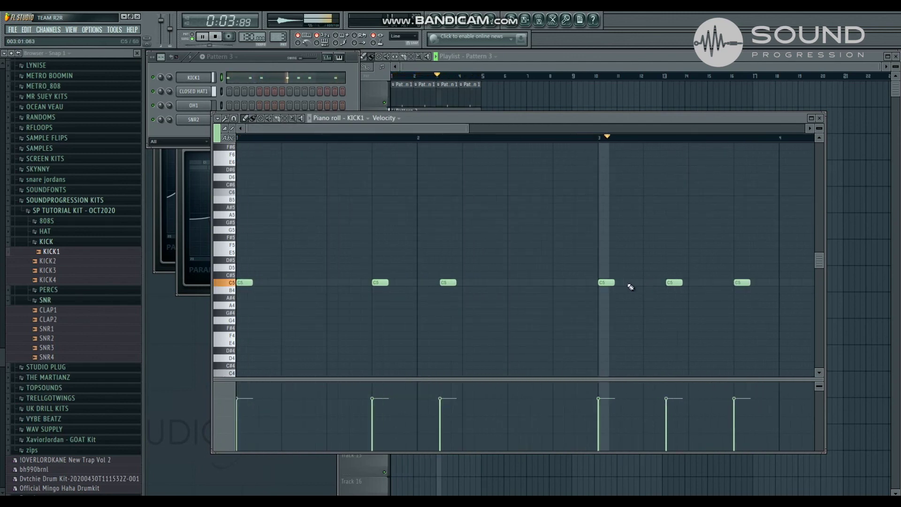
left_click(261, 283)
left_click(284, 283)
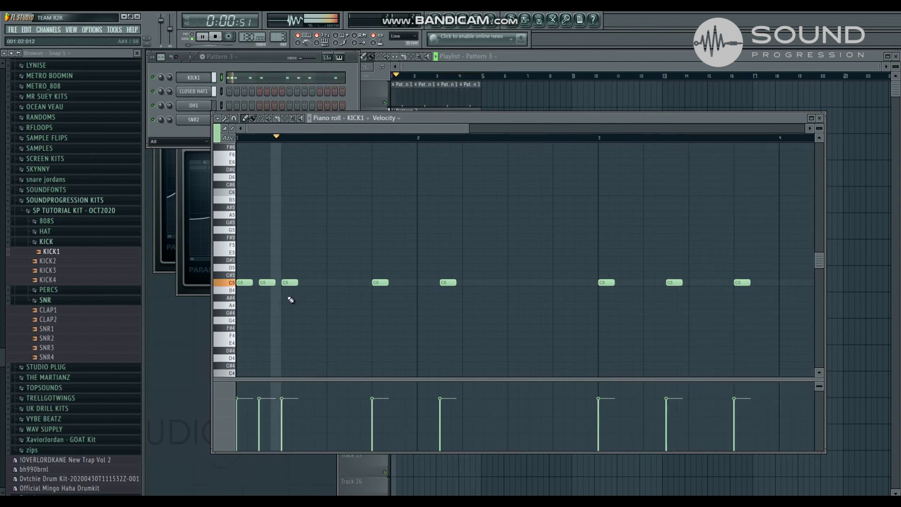
right_click(288, 283)
right_click(275, 283)
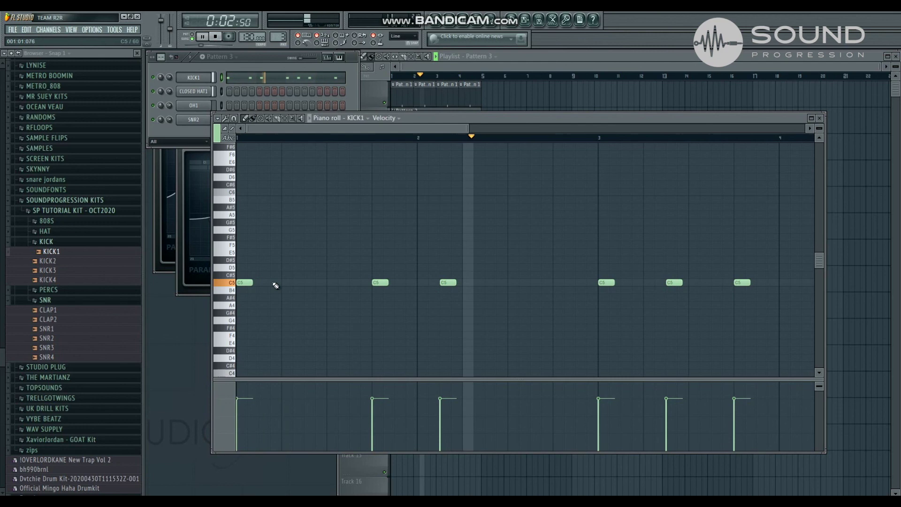
Step: Stop playback, view the three patterns in the playlist, and return to the KICK1 piano roll
key("space")
left_click(511, 54)
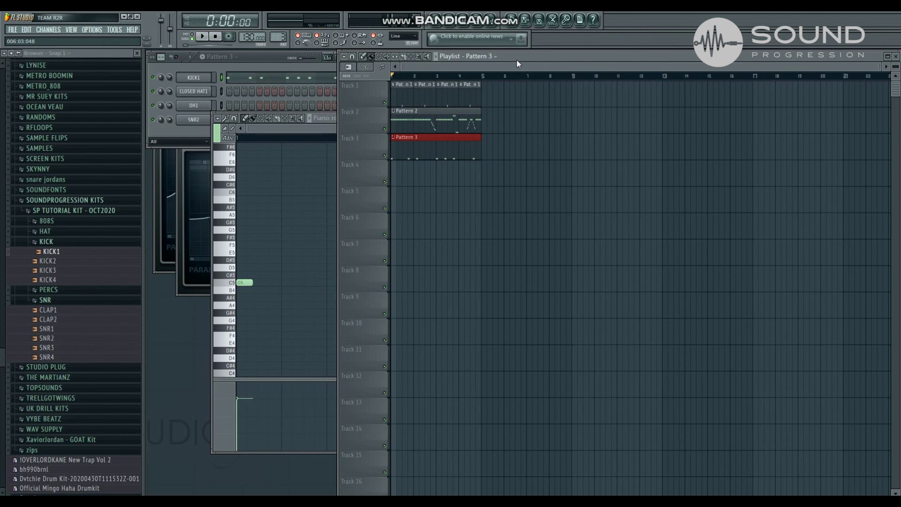
left_click(316, 119)
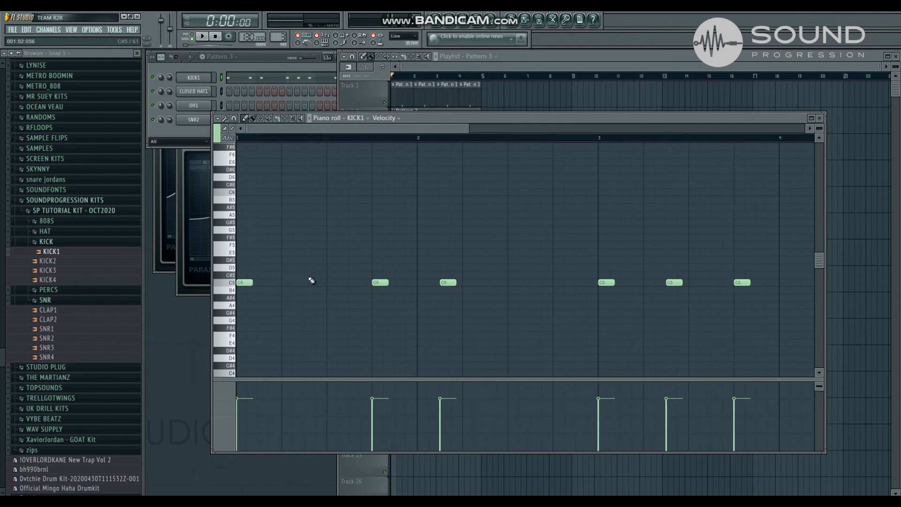
Step: Switch to Pattern 2 and examine the hi-hat notes in the CLOSED HAT1 piano roll
left_click(420, 67)
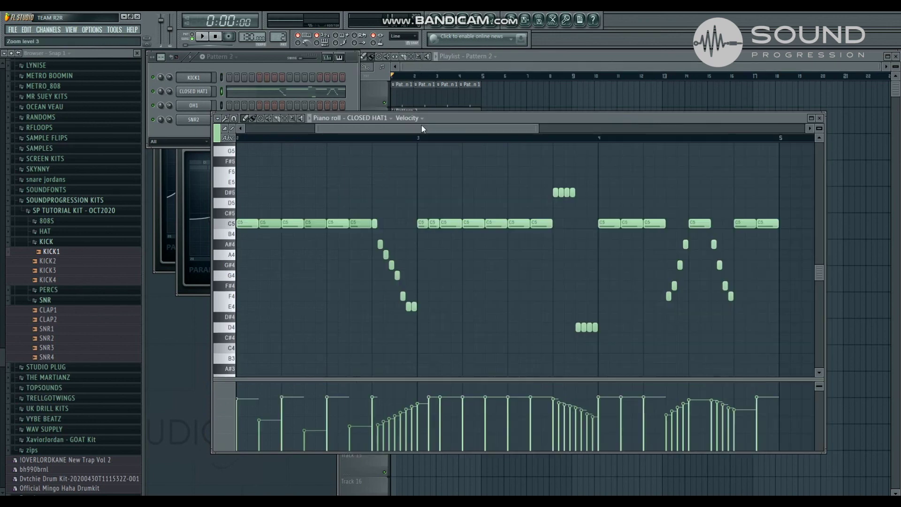
mouse_move(268, 223)
left_mouse_down()
mouse_move(281, 234)
mouse_move(269, 264)
mouse_move(269, 222)
left_mouse_up()
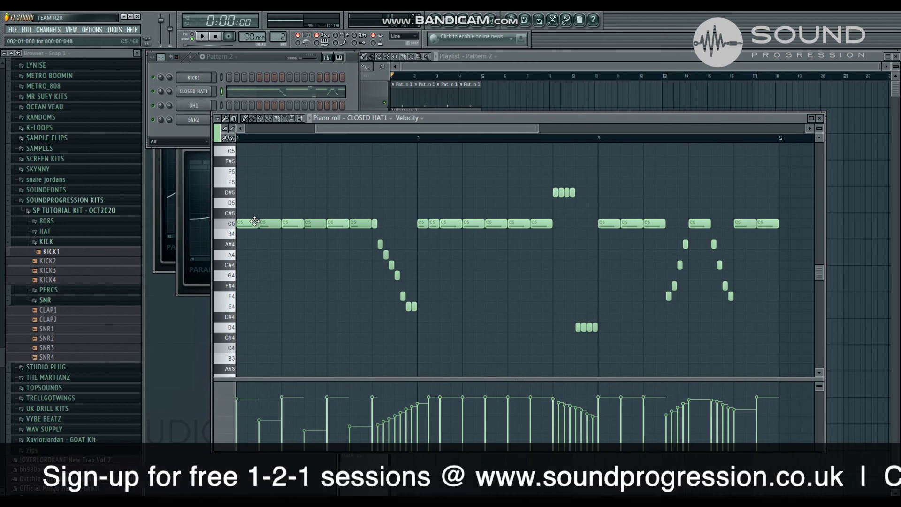
scroll(432, 137, "down", 5)
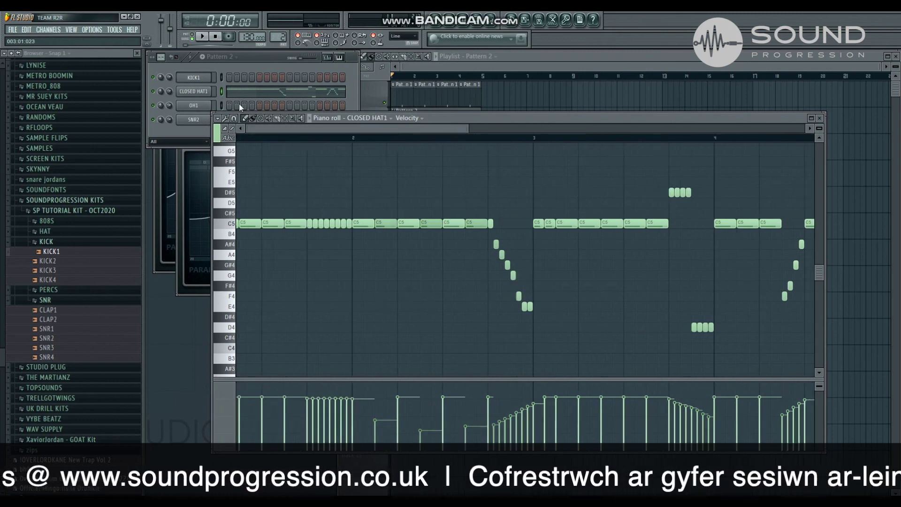